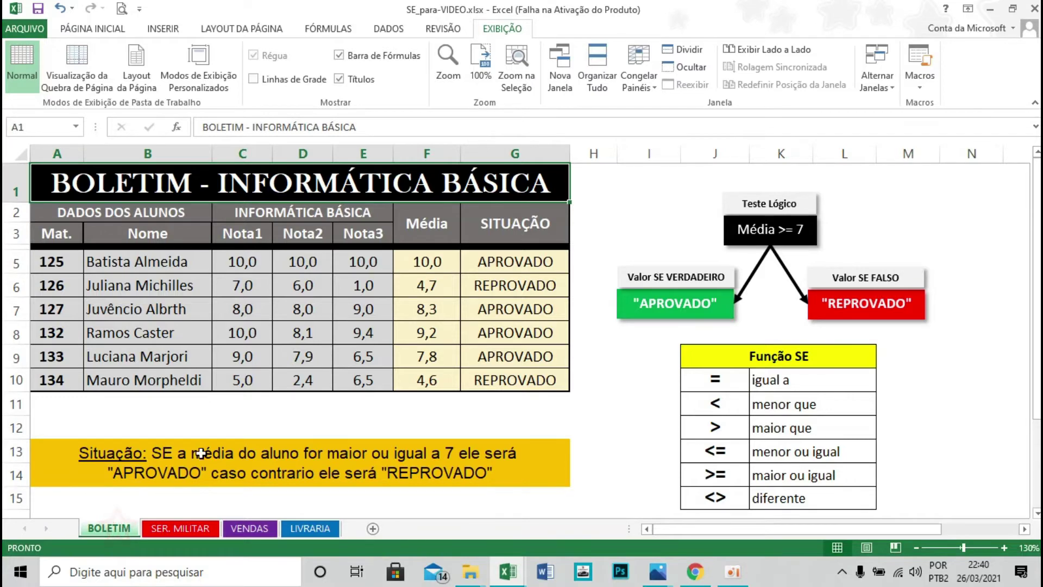
Look through the SER. MILITAR, VENDAS and LIVRARIA sheets and return to BOLETIM
left_click(179, 527)
left_click(227, 531)
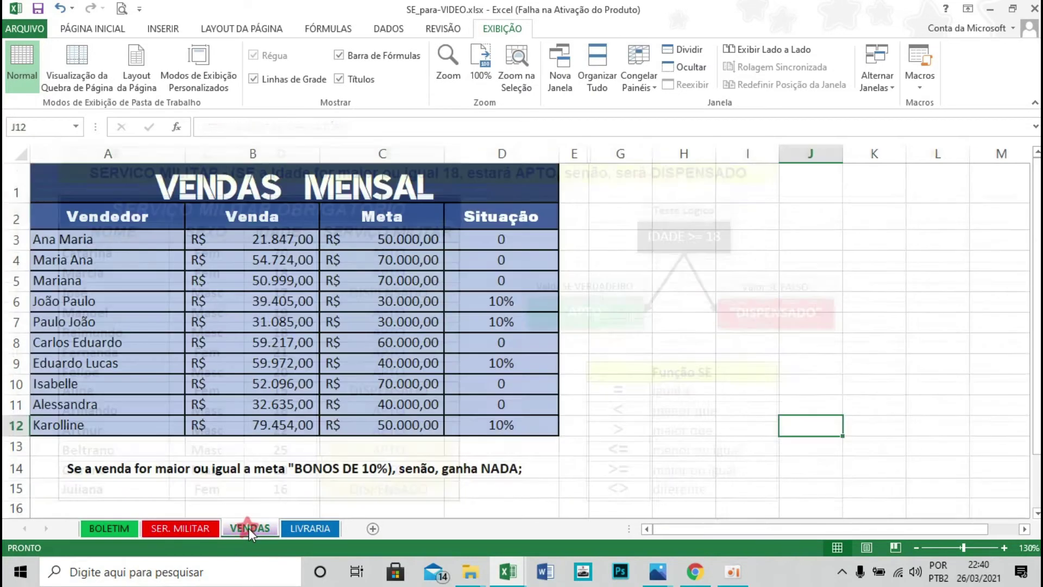
left_click(307, 525)
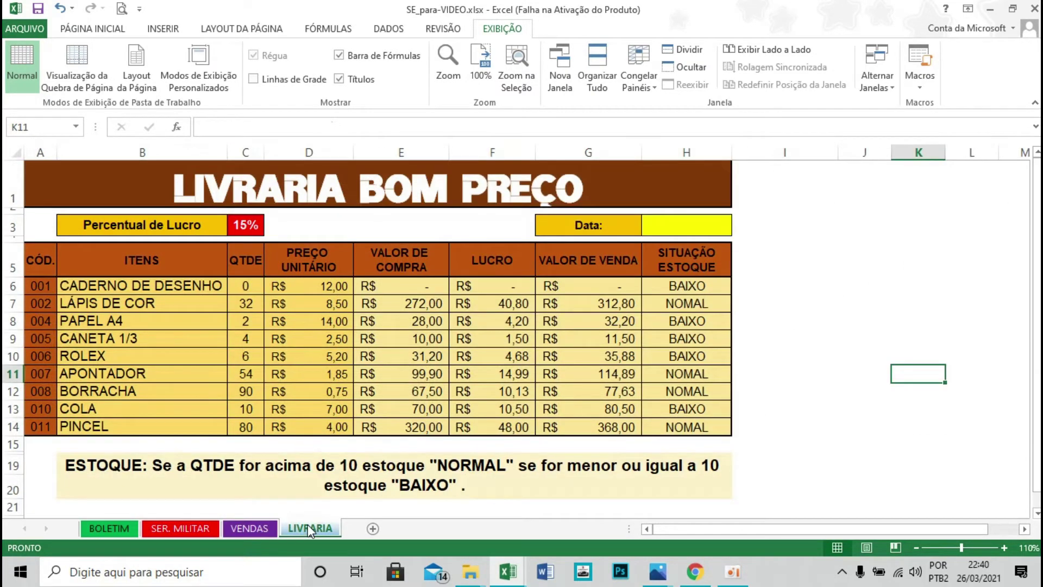
left_click(114, 527)
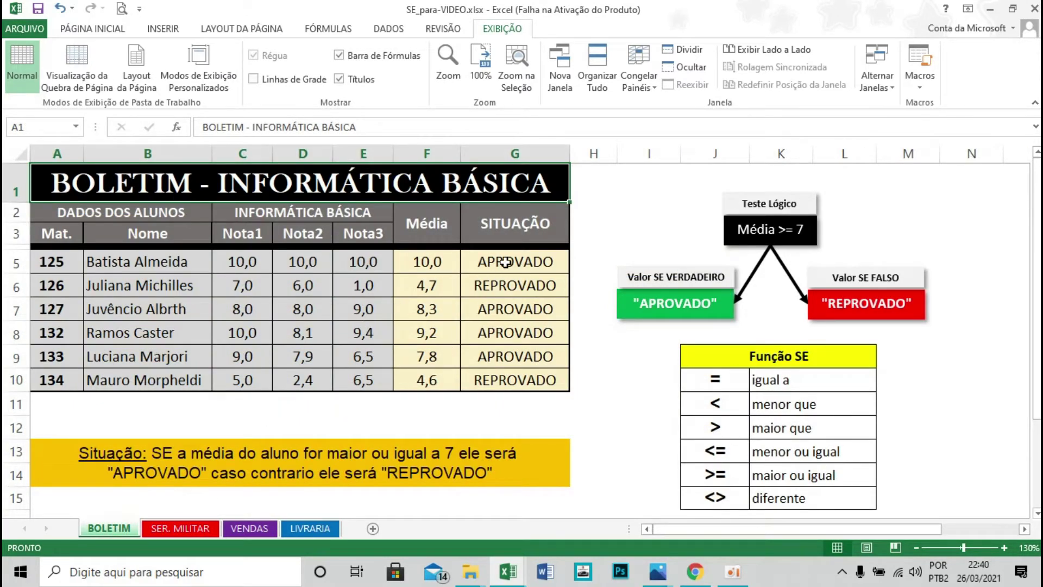
Replace the first student's average in F5 with 6 to test the SITUAÇÃO result
left_click(438, 264)
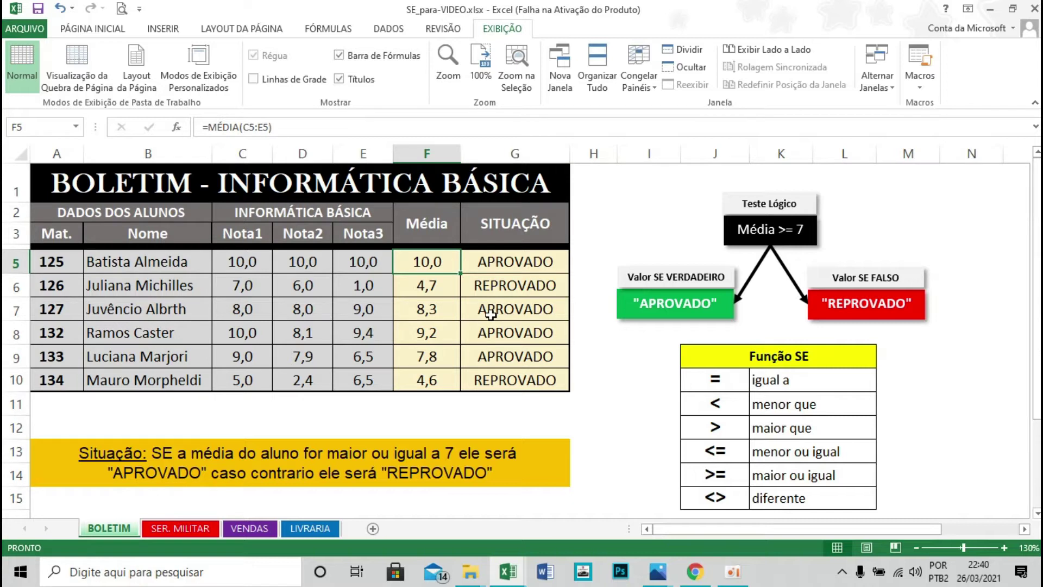
type("6")
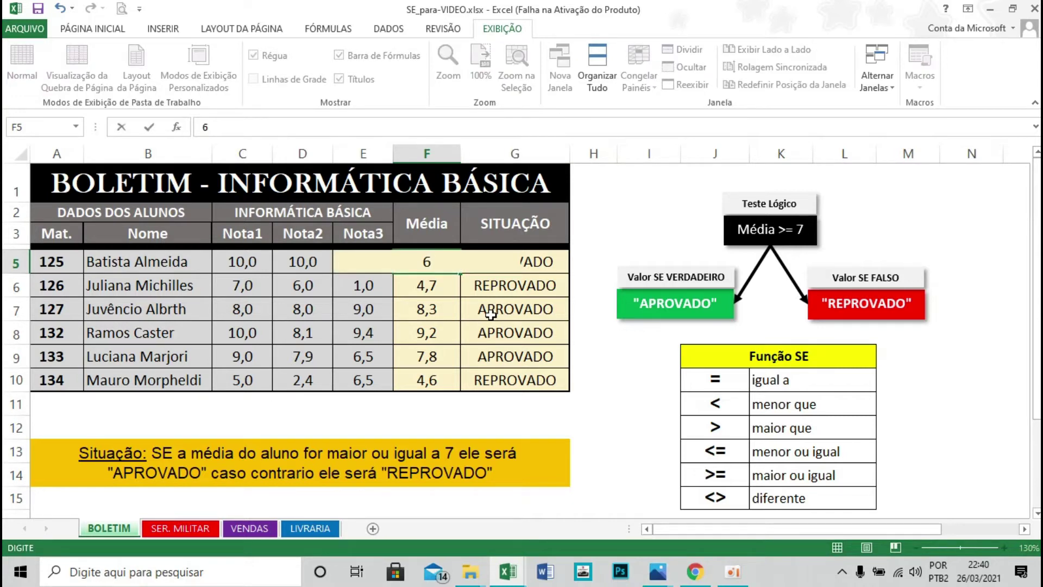
key("Return")
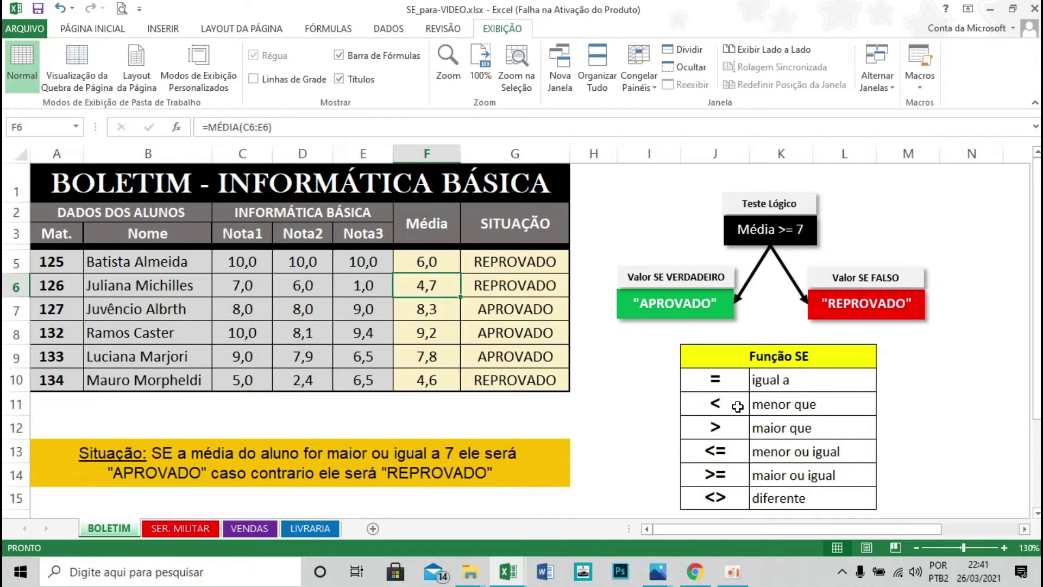
Review the comparison operators of the Função SE table in J10:J15 one by one
left_click(719, 381)
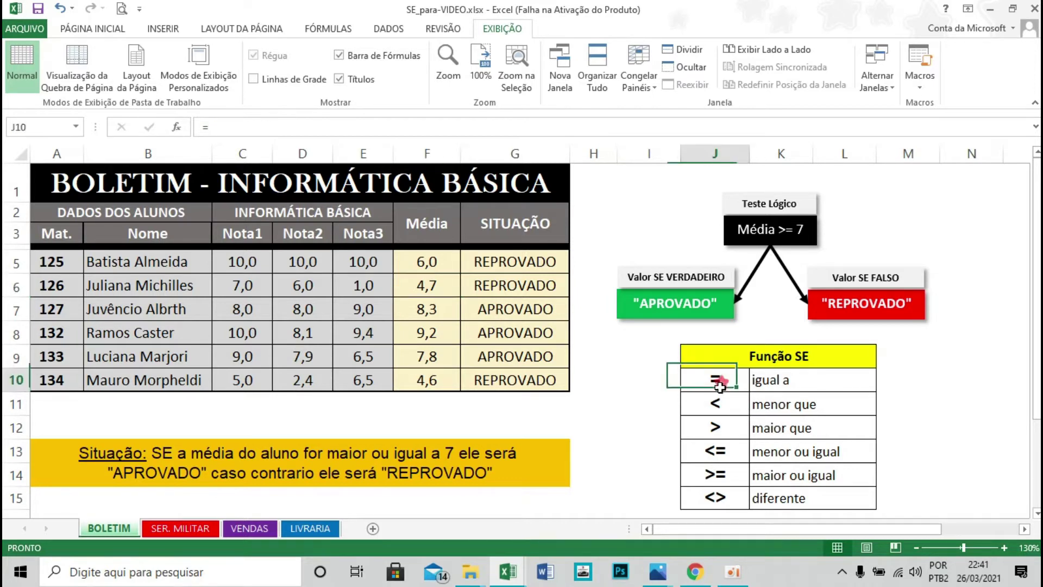
left_click_drag(720, 382, 712, 495)
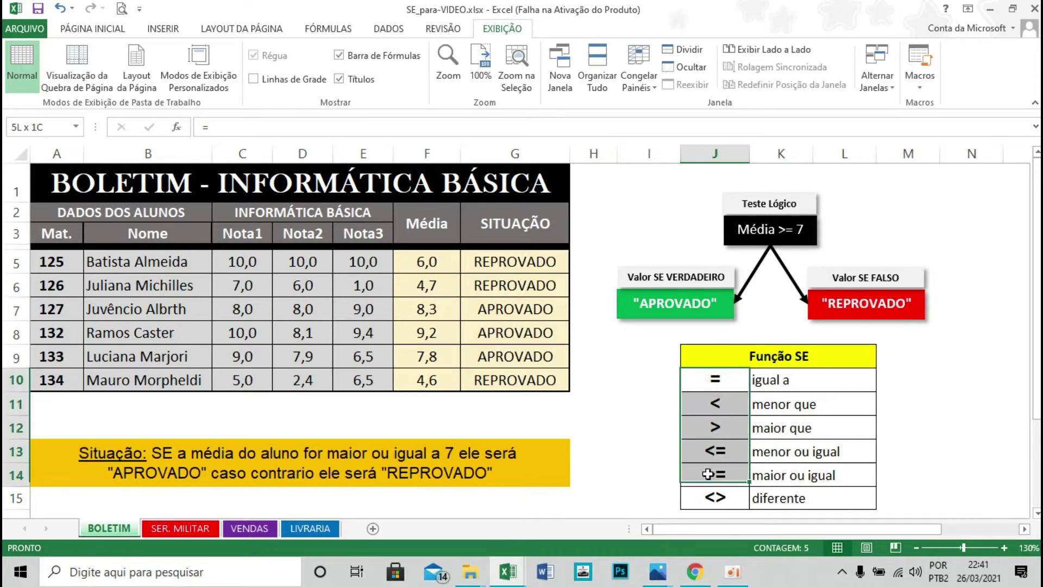
left_click(718, 381)
left_click(731, 400)
left_click(730, 429)
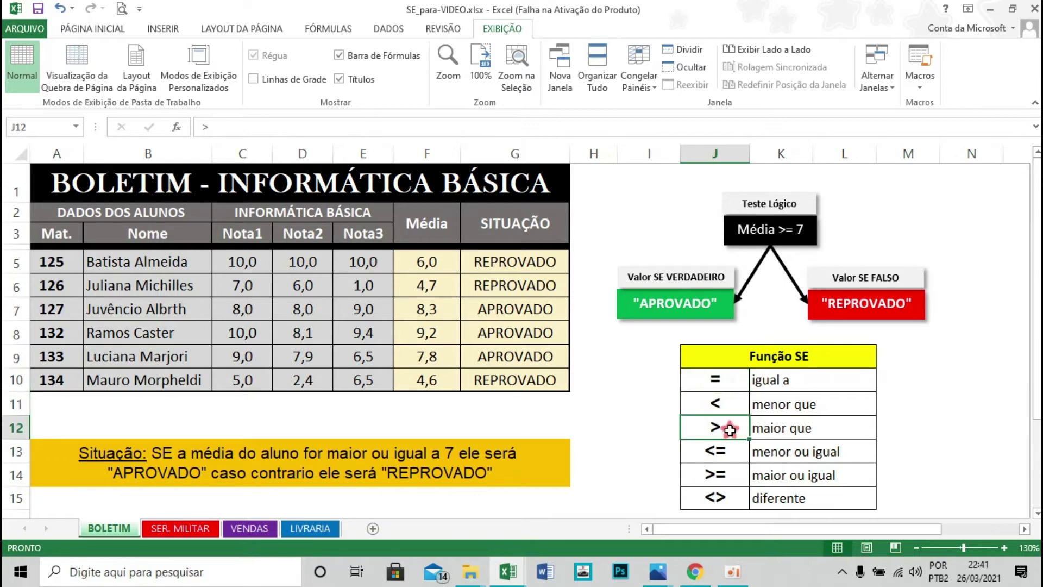
left_click(725, 450)
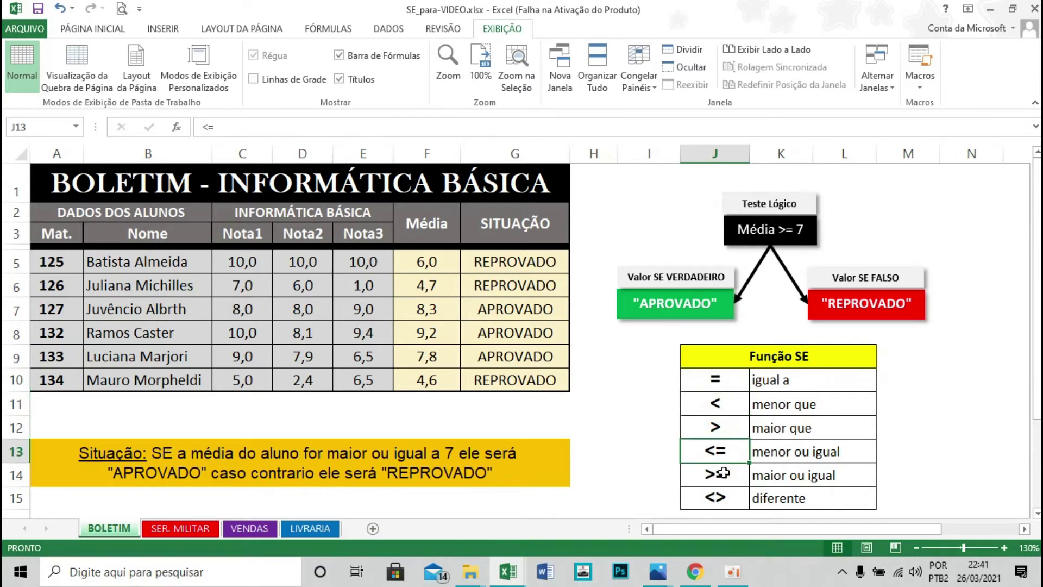
left_click(723, 473)
left_click(728, 496)
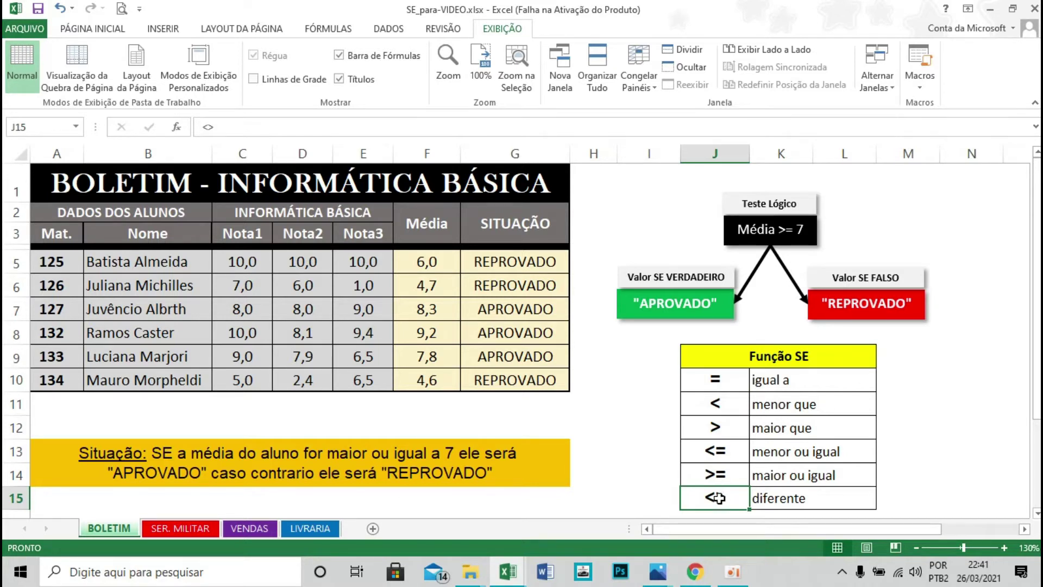
Review the Situação rule below the table, the student names, their three grades and the first average
left_click(193, 472)
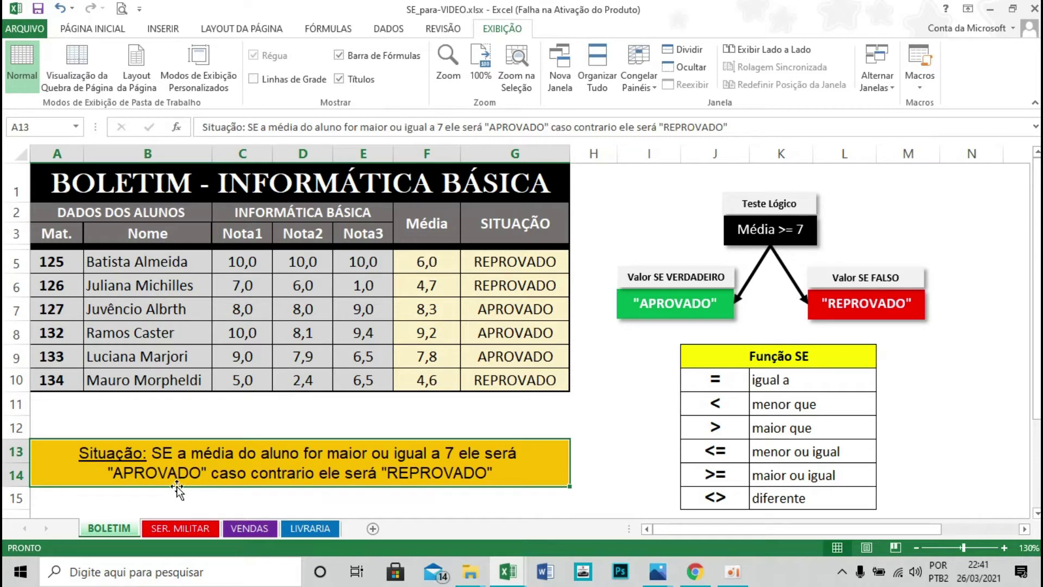
left_click_drag(116, 263, 90, 380)
left_click_drag(242, 263, 370, 375)
left_click(442, 263)
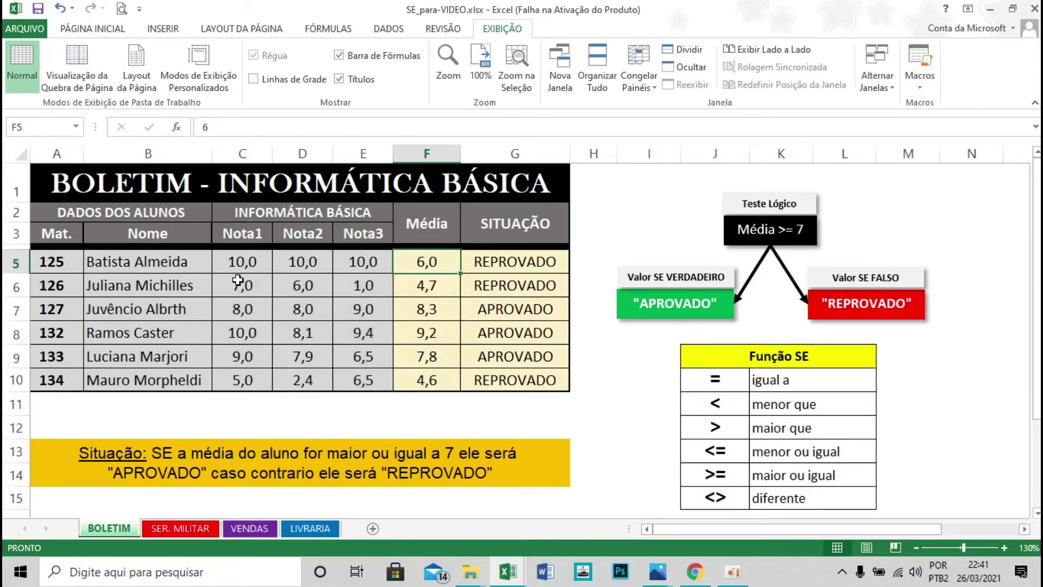
Clear the SITUAÇÃO results of all students in G5:G10
left_click(505, 262)
left_click_drag(522, 261, 528, 370)
key("Delete")
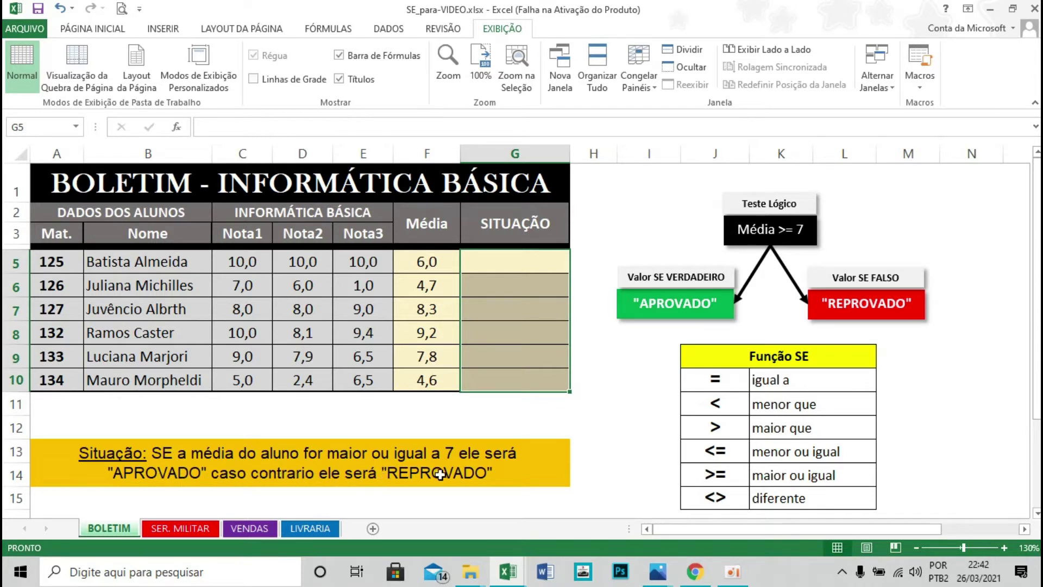
Set the first student's average in F5 to 7 and select the SITUAÇÃO cell G5
left_click(422, 267)
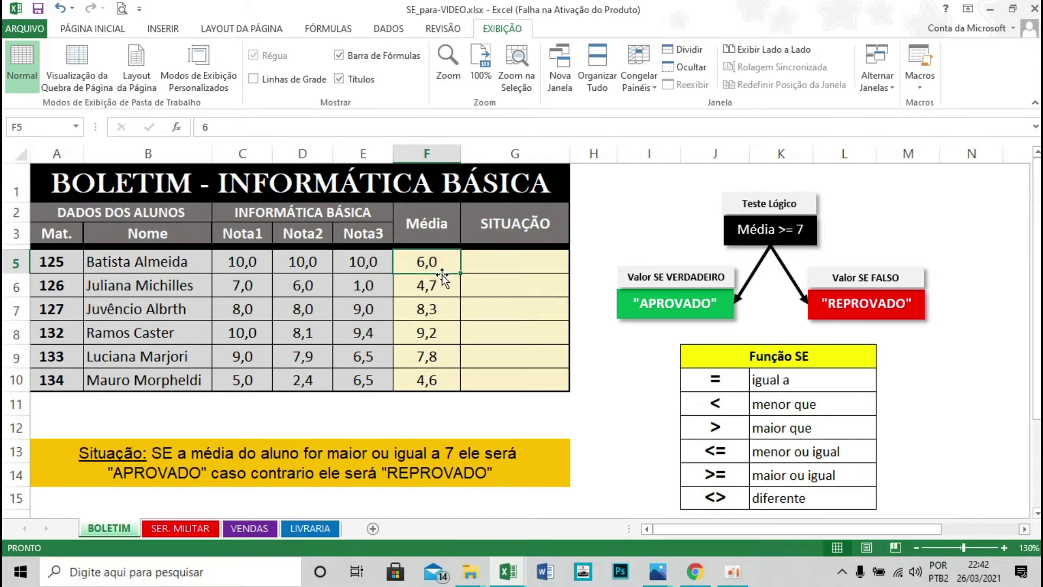
type("7")
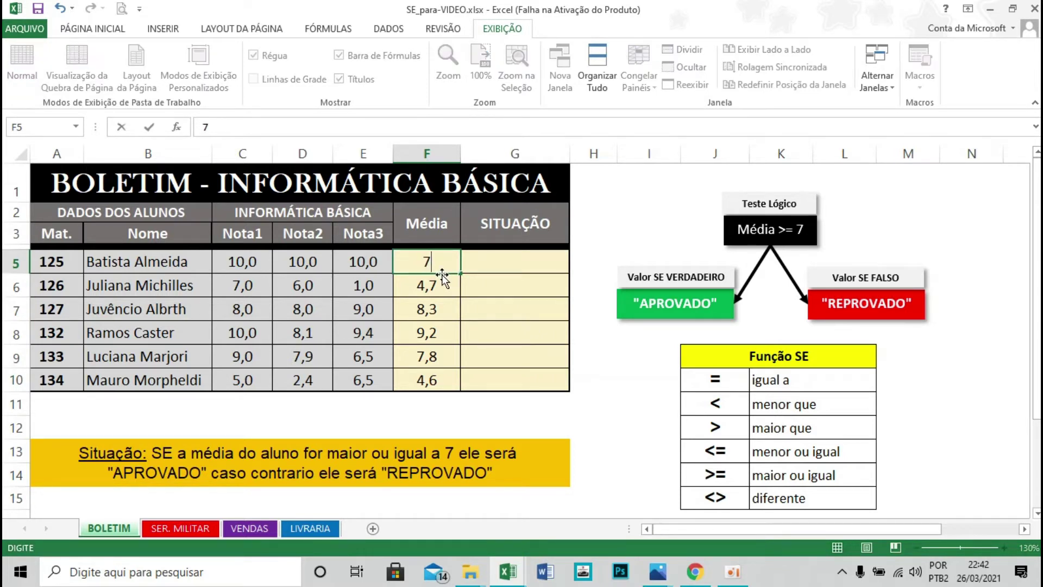
key("Return")
left_click(509, 260)
Set the first student's average in F5 to 2 and select the SITUAÇÃO cell G5
left_click(422, 262)
type("2")
key("Return")
left_click(543, 269)
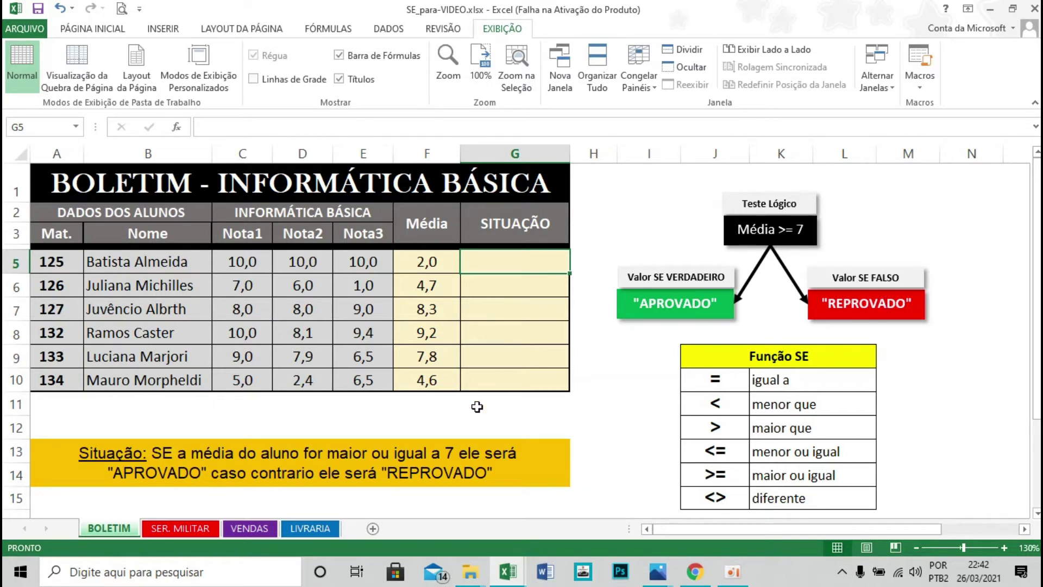
Following the Situação rule, begin an SE formula in G5 with the logical test F5>=7
left_click(222, 468)
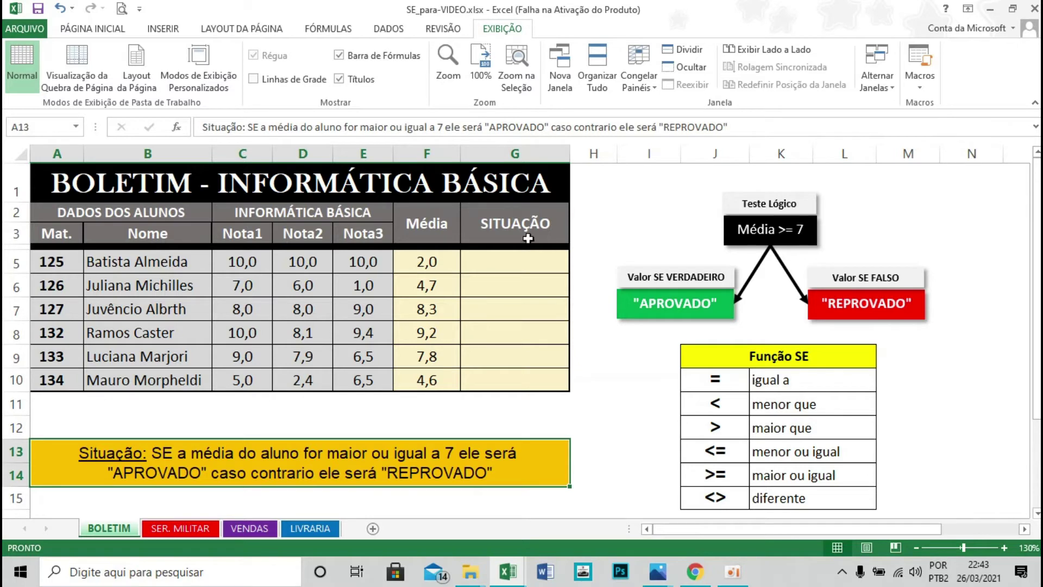
left_click(505, 262)
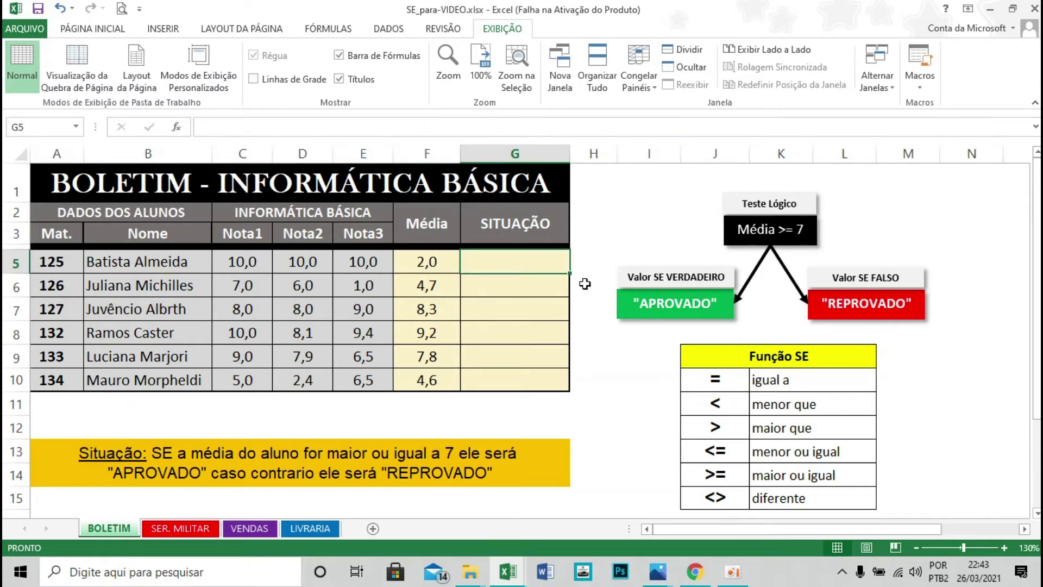
type("=se")
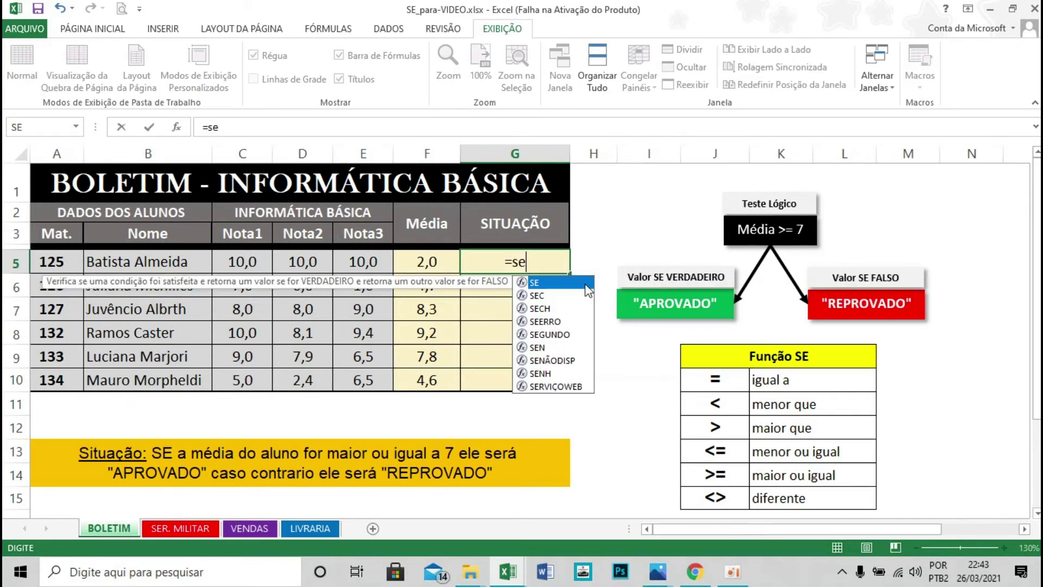
double_click(585, 285)
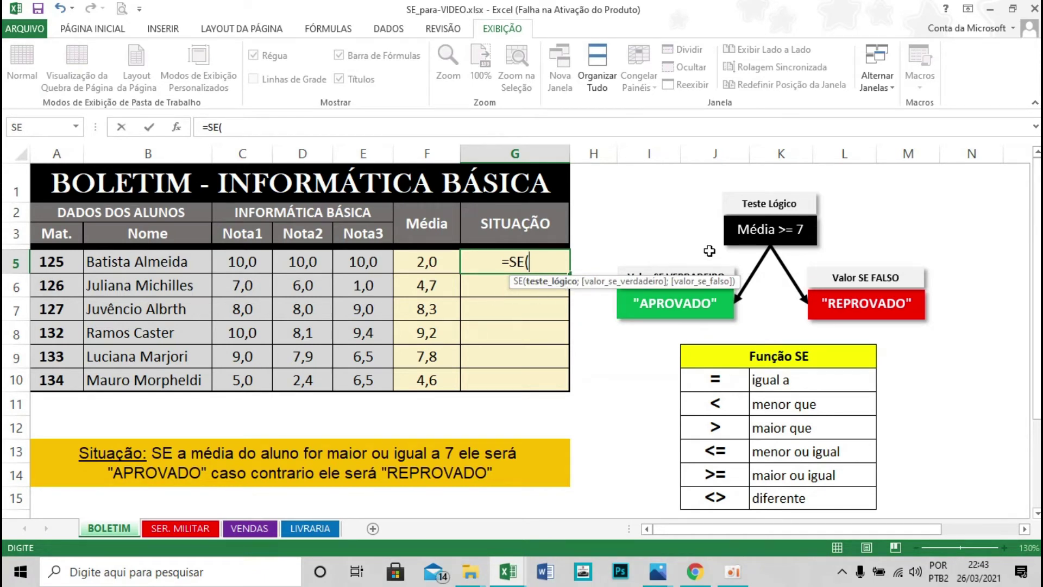
left_click(430, 262)
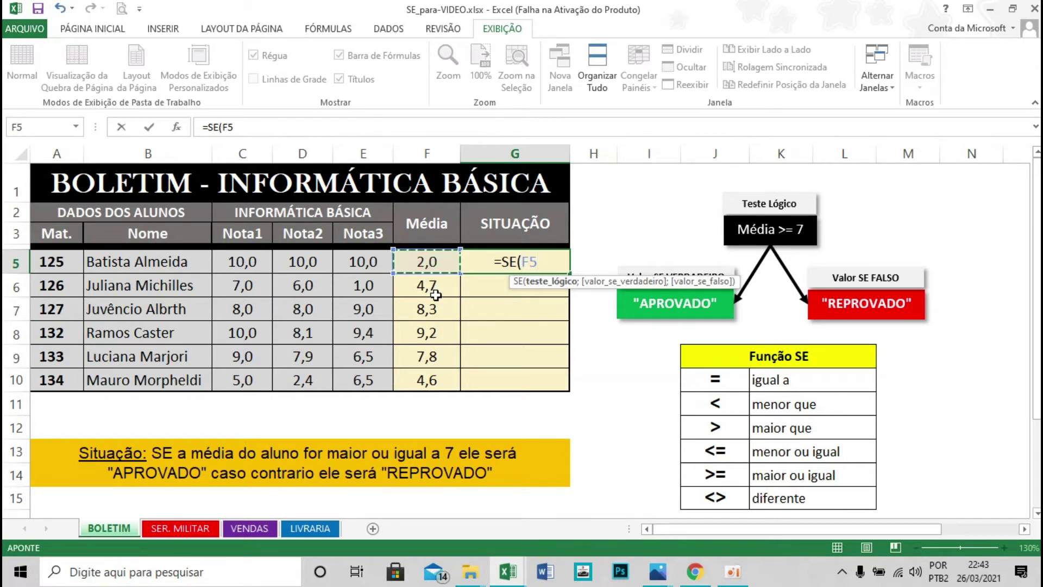
type(">")
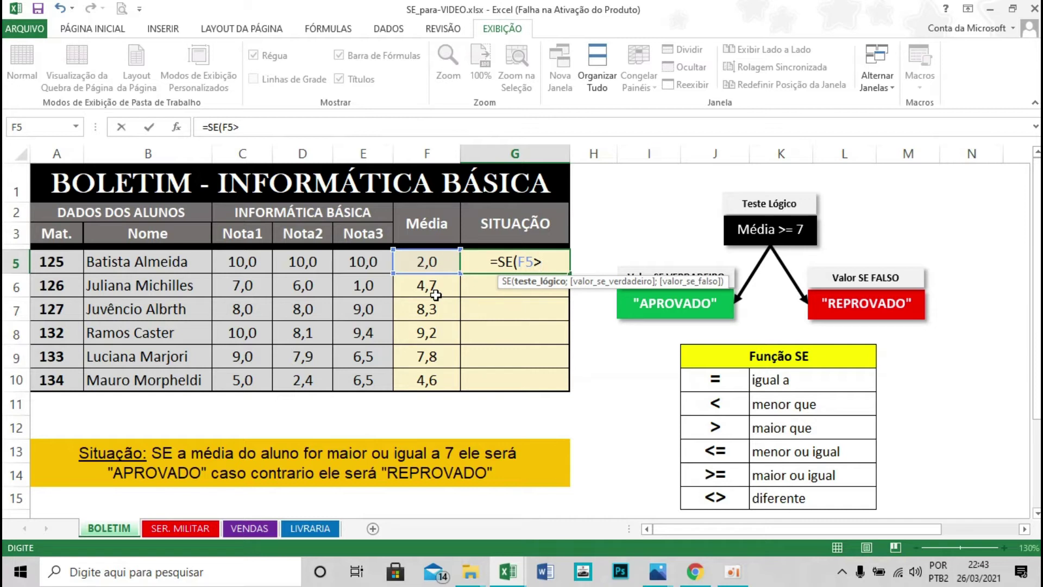
type("=")
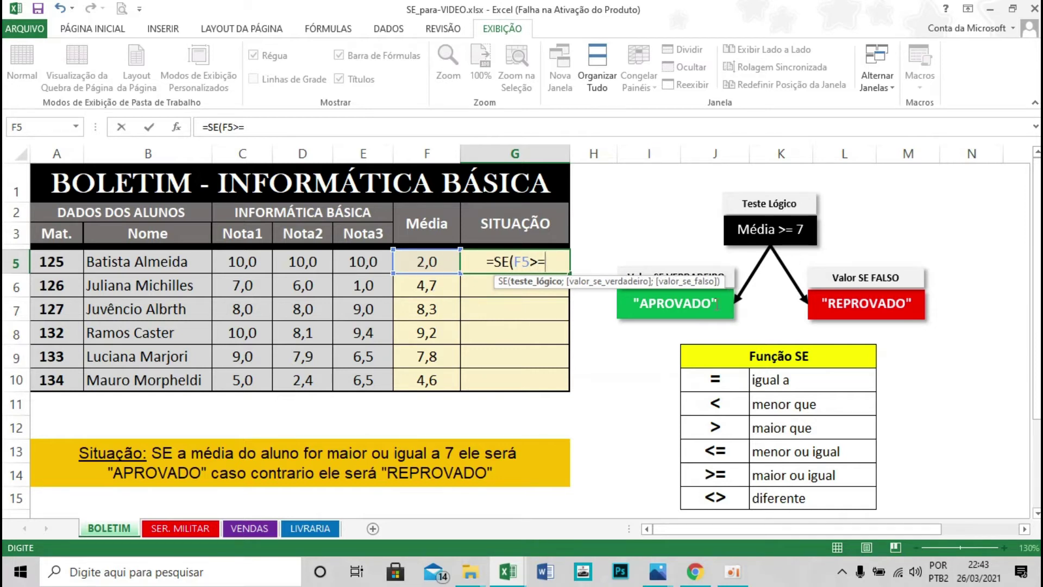
type("7")
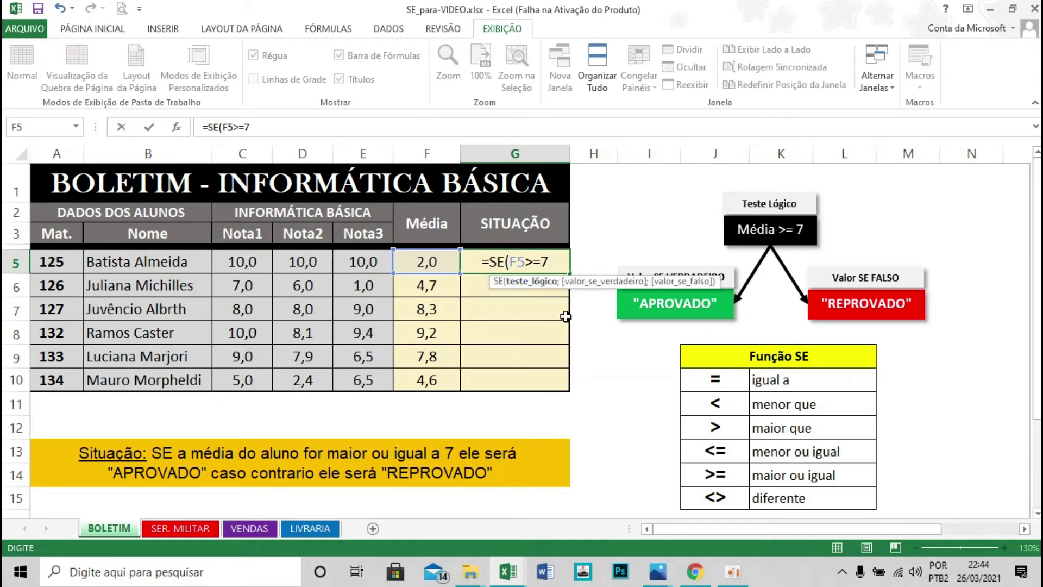
type(";")
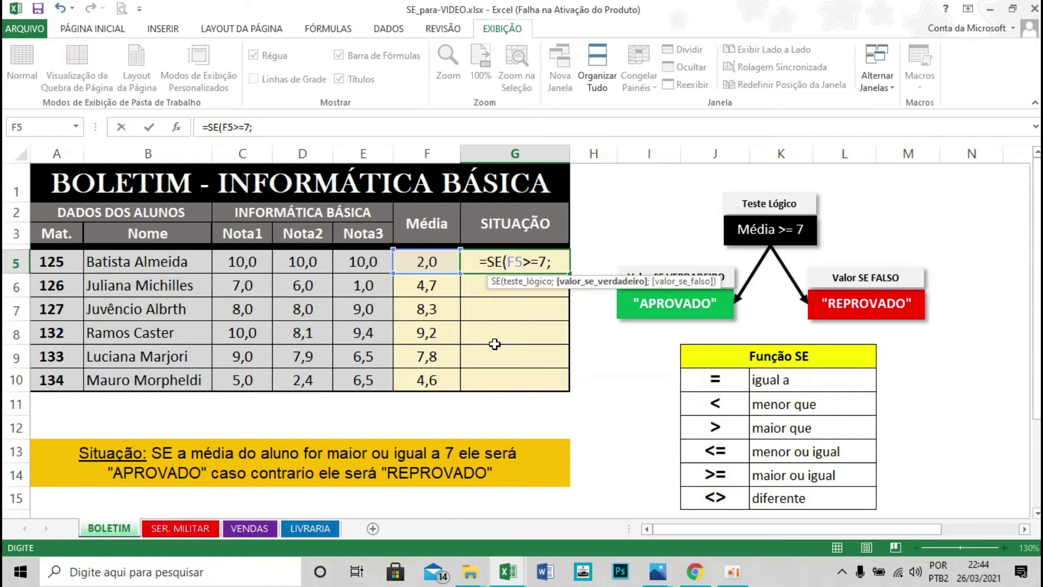
Complete the G5 formula with "APROVADO" as the value if true and "REPROVADO" as the value if false
type("\"")
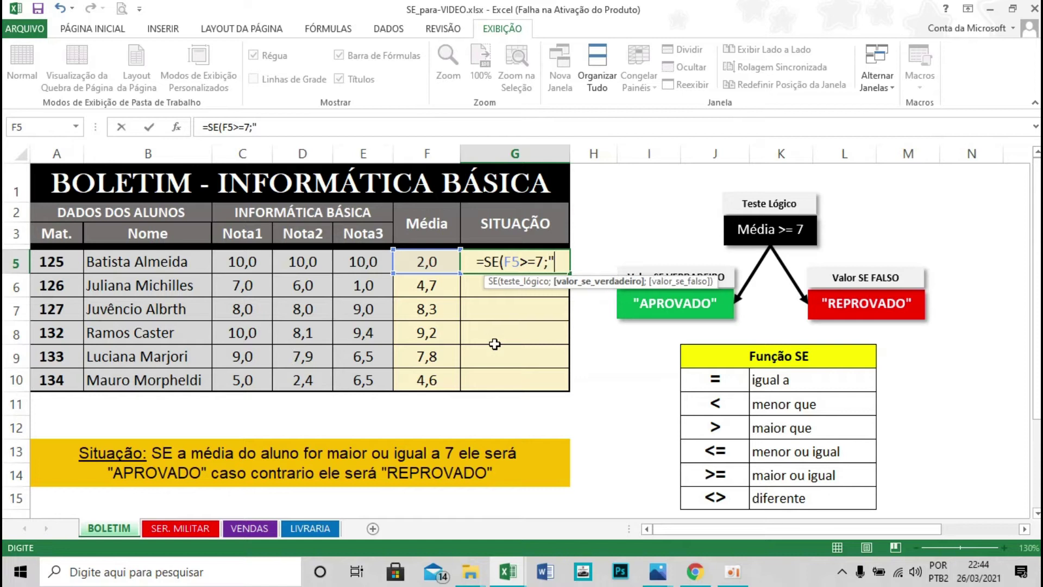
type("A")
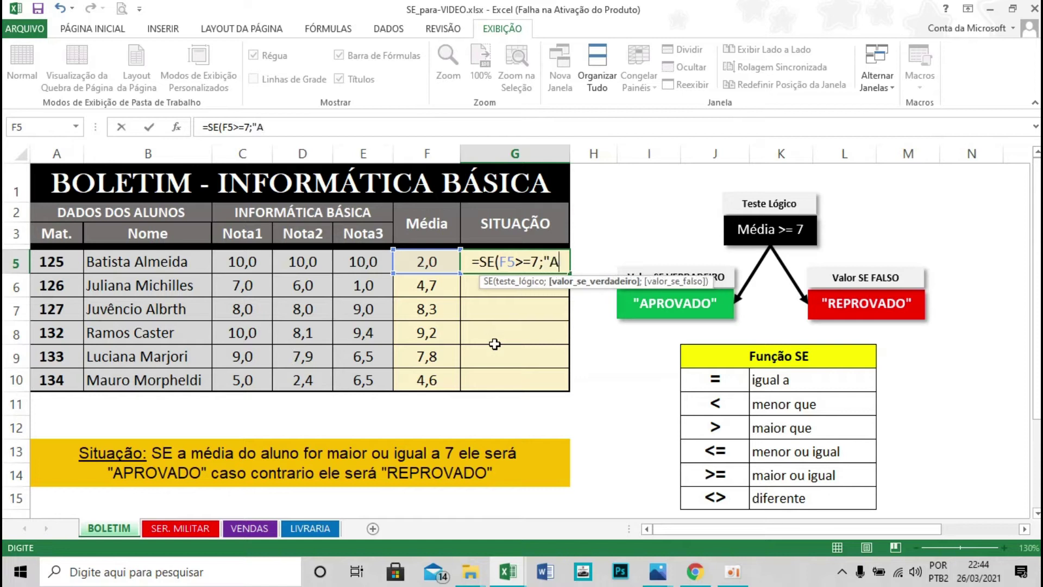
type("PROVADO\"")
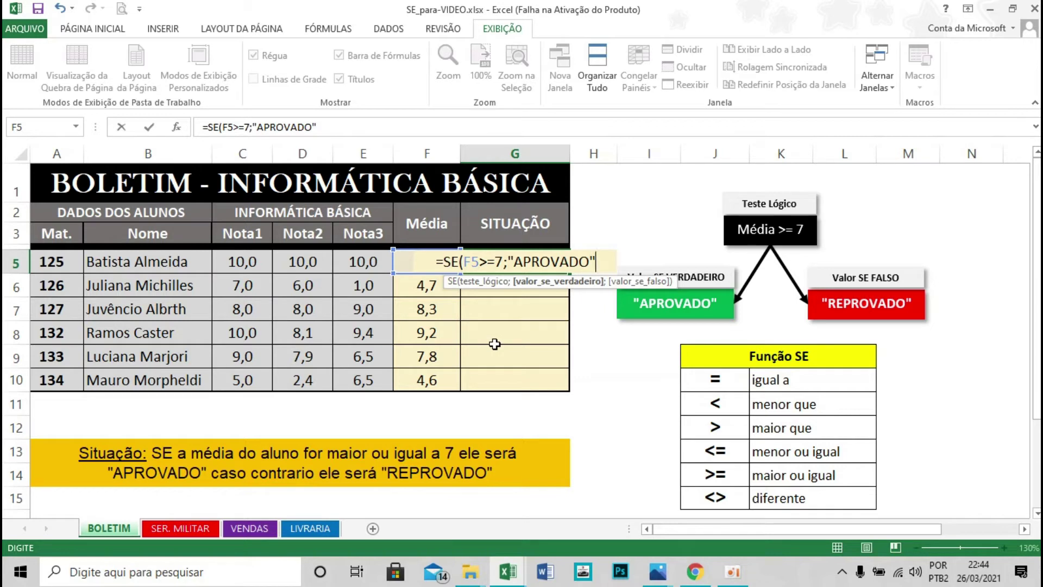
type(";")
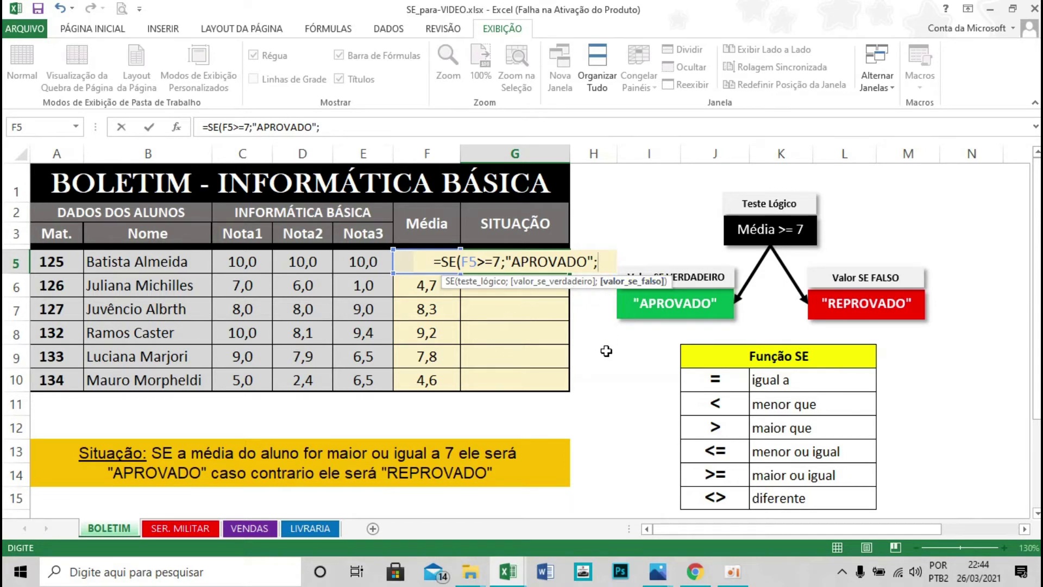
type("\"")
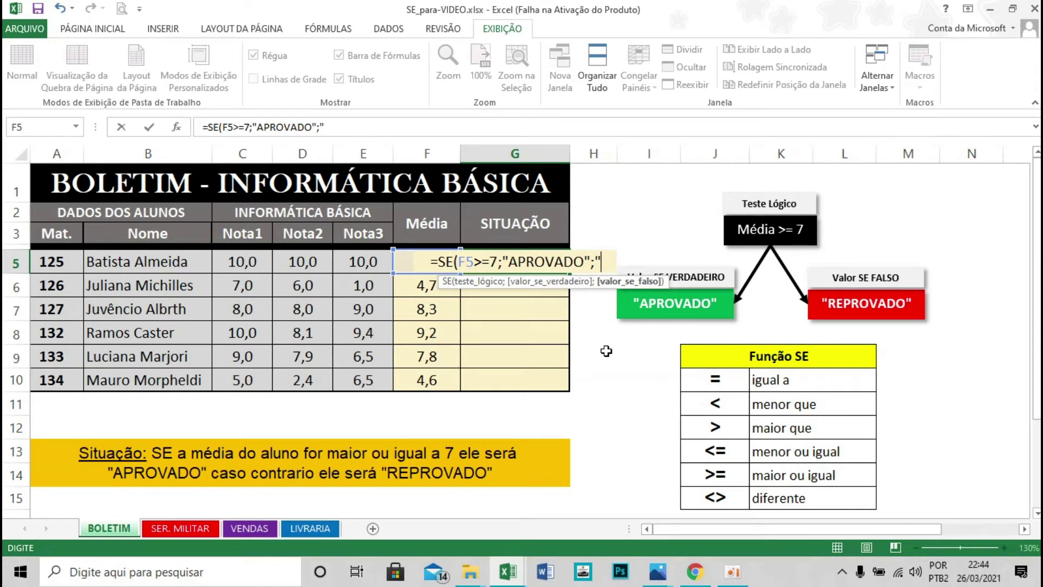
type("REPROVADO\"")
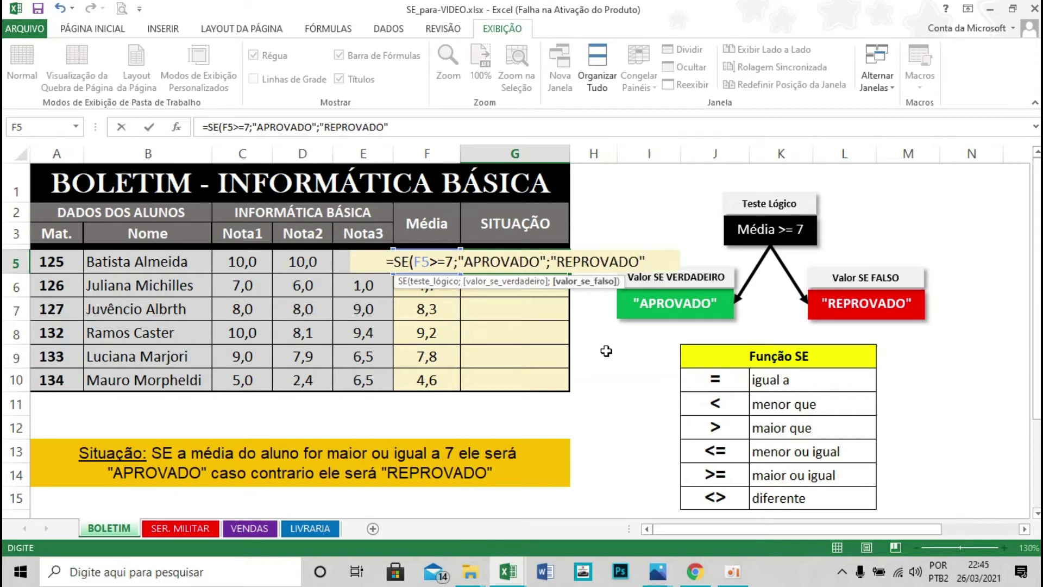
type(")")
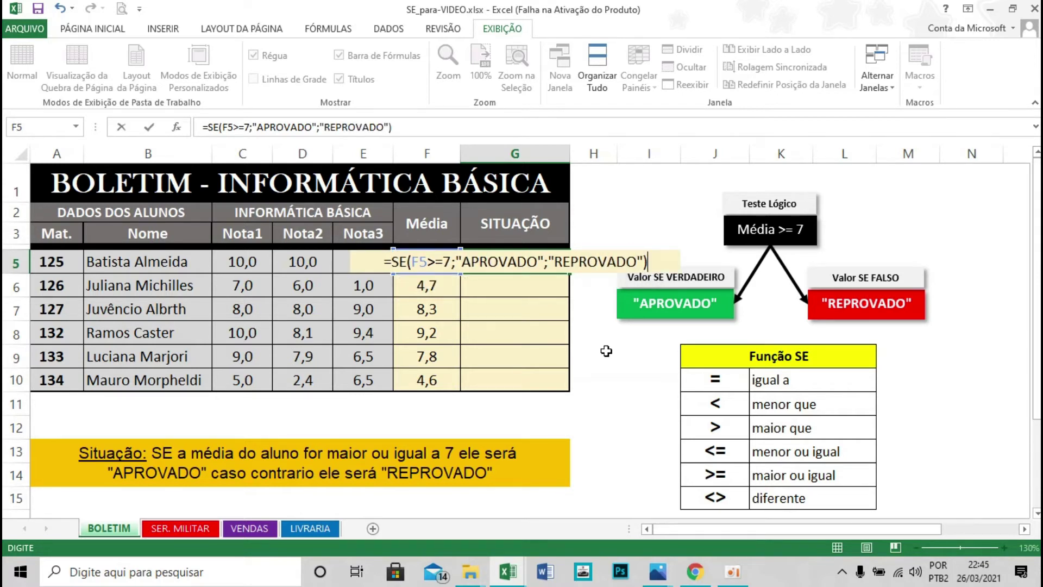
key("Return")
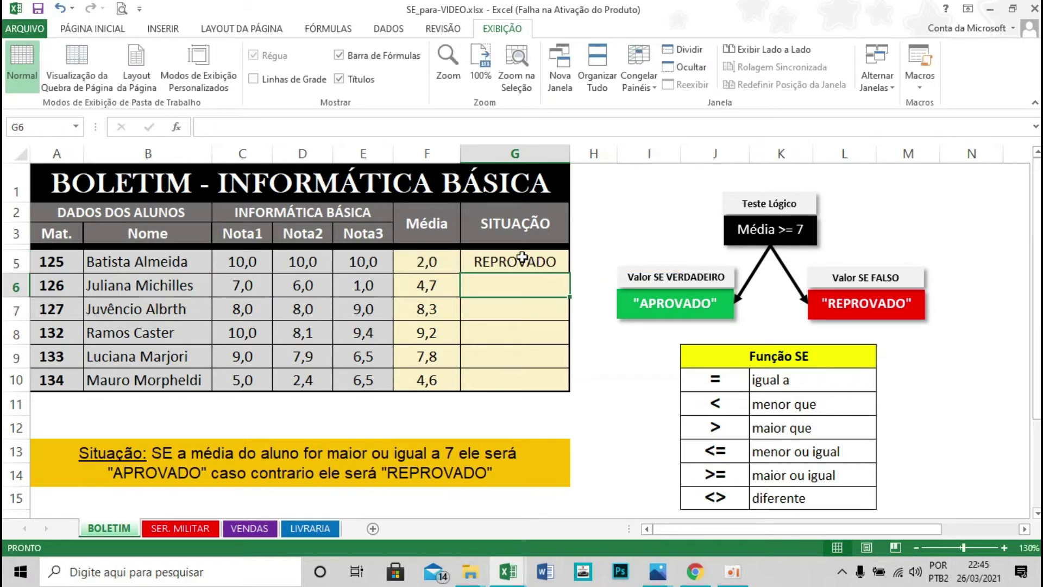
Test the G5 formula by setting the first student's average in F5 to 7 and then to 6,9
left_click(434, 261)
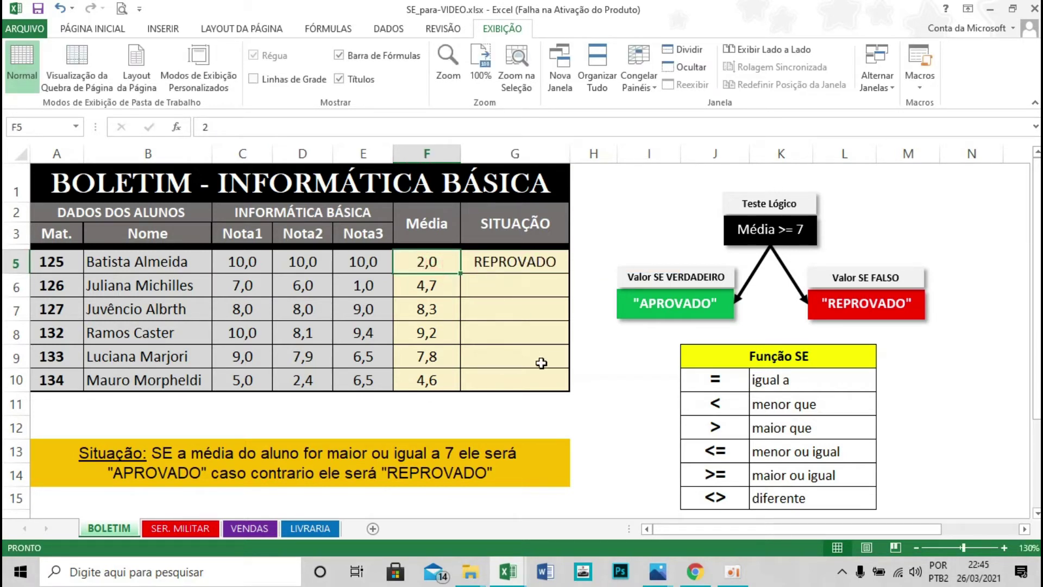
type("7")
key("Return")
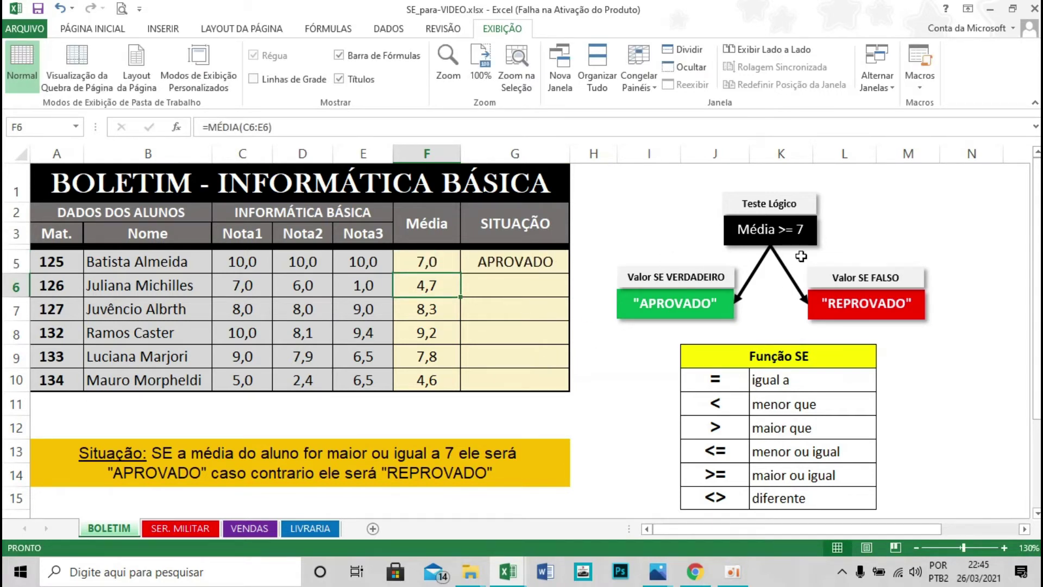
left_click(429, 262)
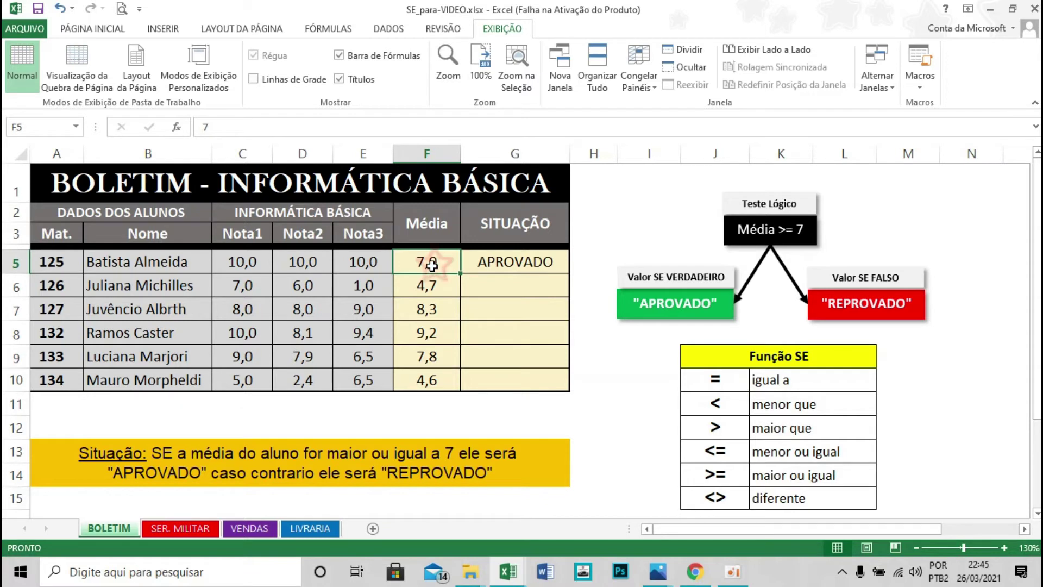
type("6,9")
key("Return")
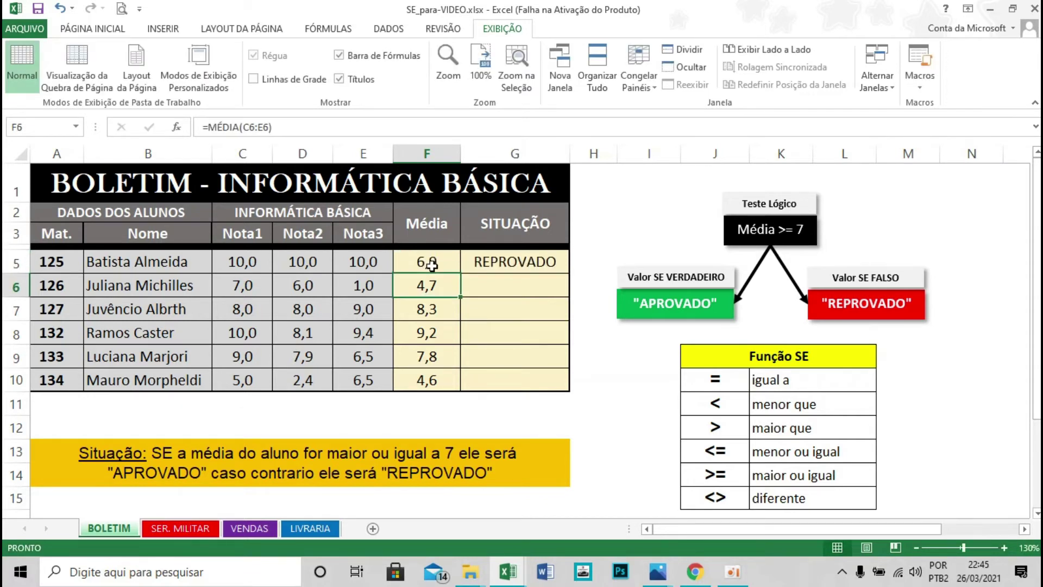
Set the average in F5 to 7 and fill the SITUAÇÃO formula from G5 down to G10
left_click(421, 262)
type("7")
key("Return")
left_click(511, 258)
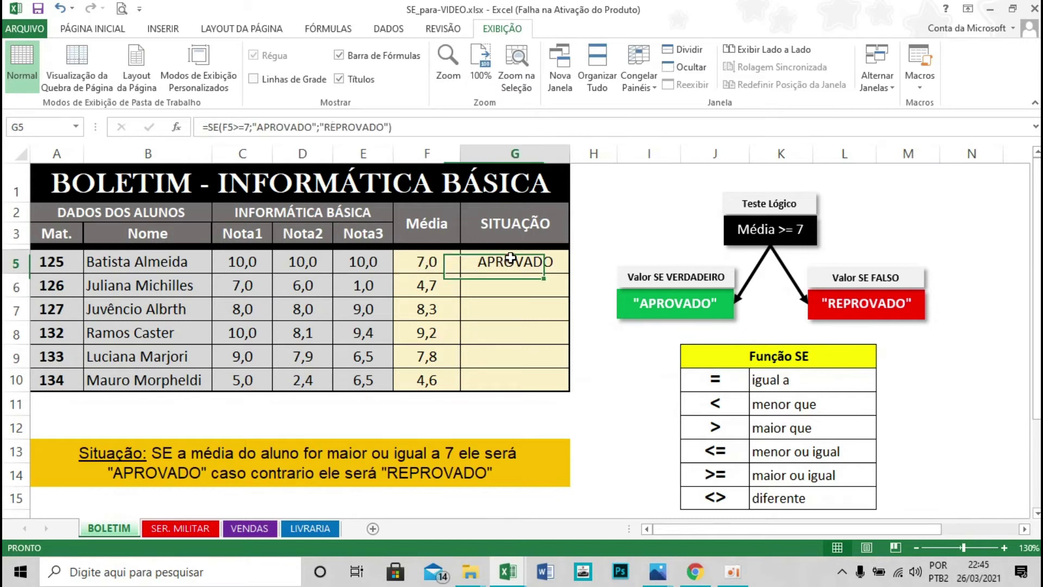
left_click_drag(572, 277, 577, 390)
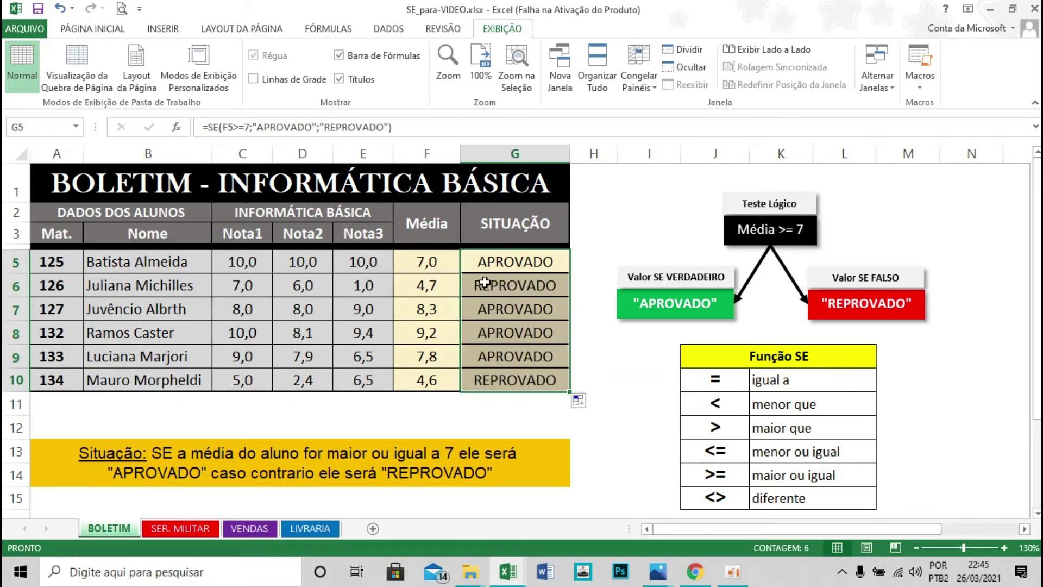
Check the copied SITUAÇÃO formulas in G6:G10 against the students' averages in column F
left_click(445, 379)
left_click(482, 378)
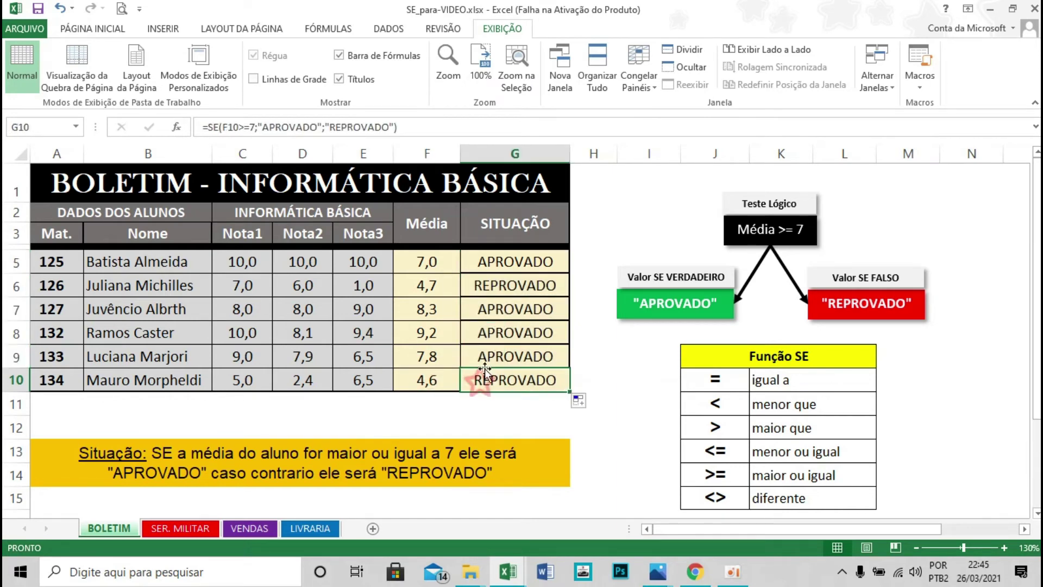
left_click(479, 354)
left_click(478, 329)
left_click(478, 306)
left_click(478, 285)
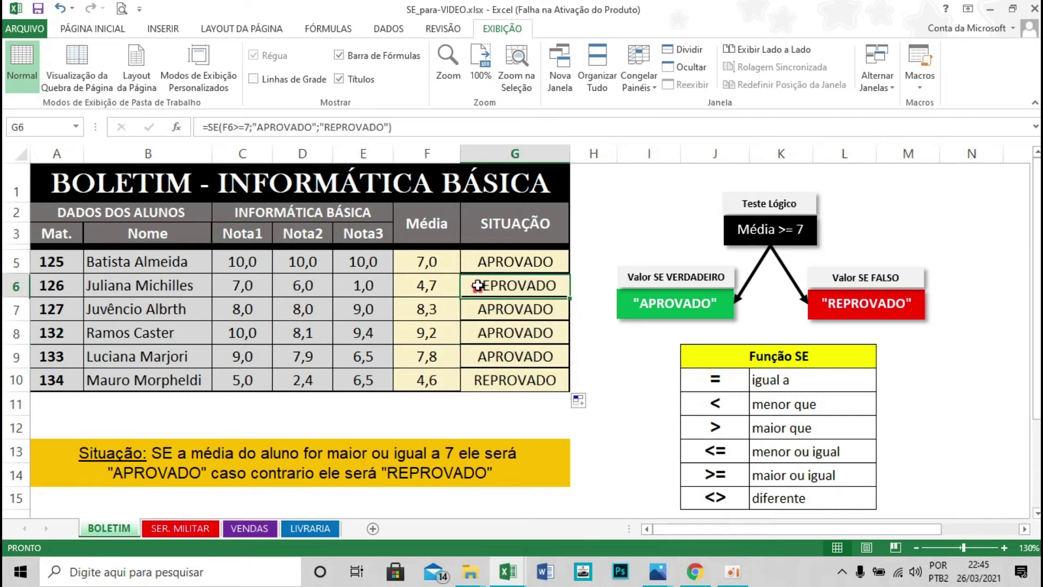
left_click(440, 382)
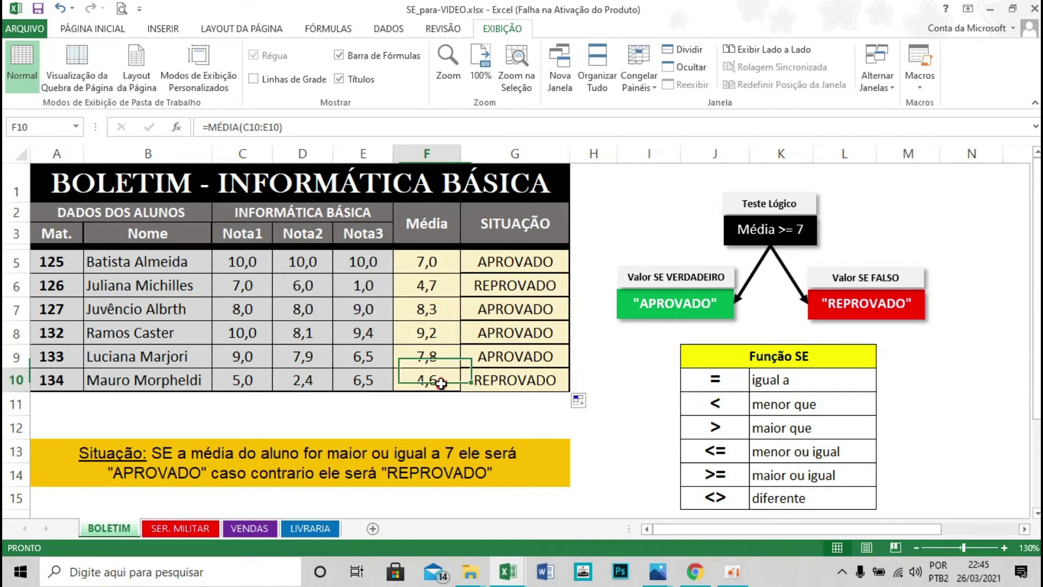
left_click(432, 283)
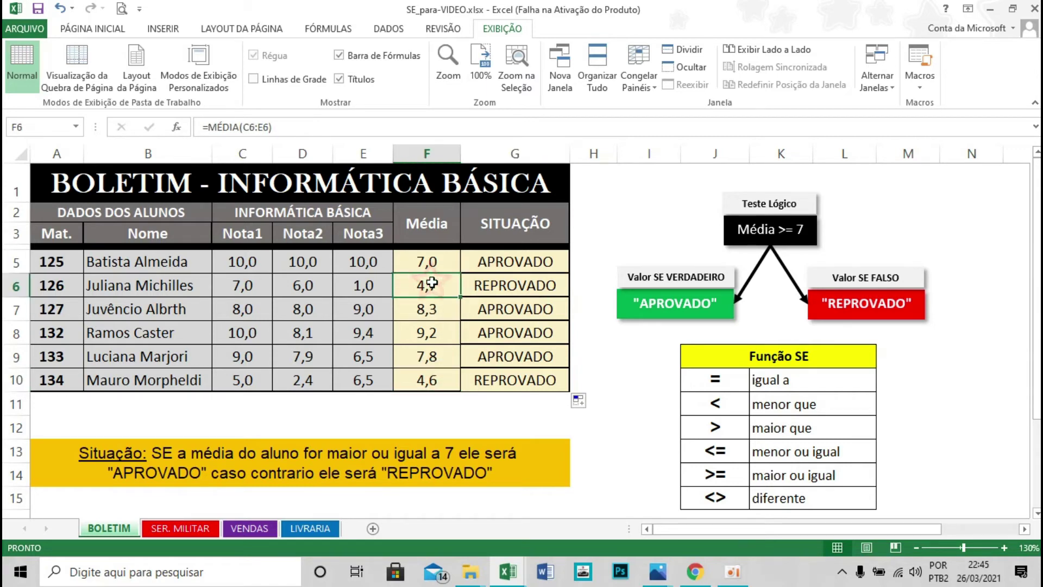
left_click(441, 305)
left_click(491, 303)
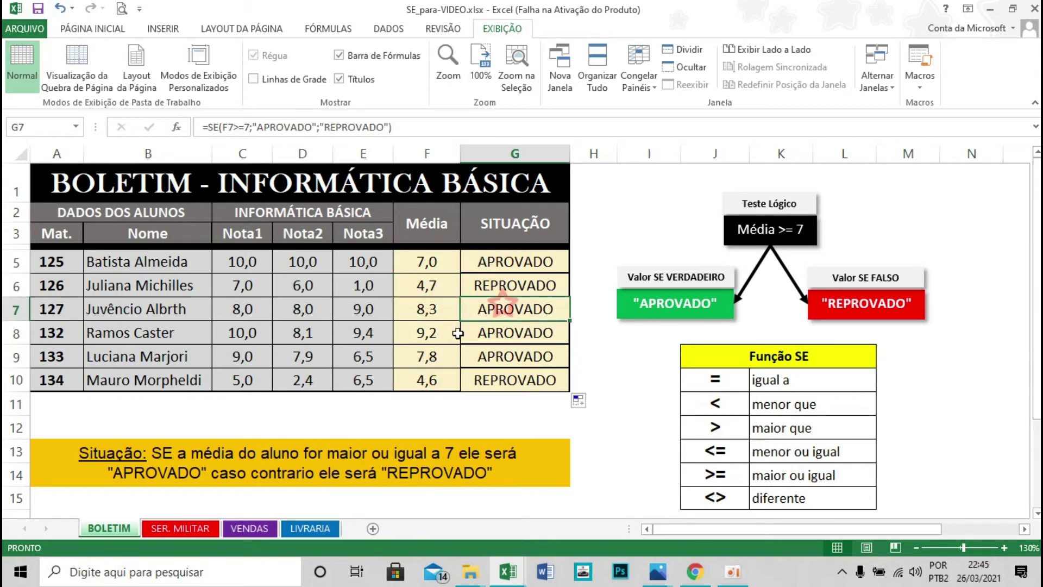
left_click(451, 332)
left_click(500, 354)
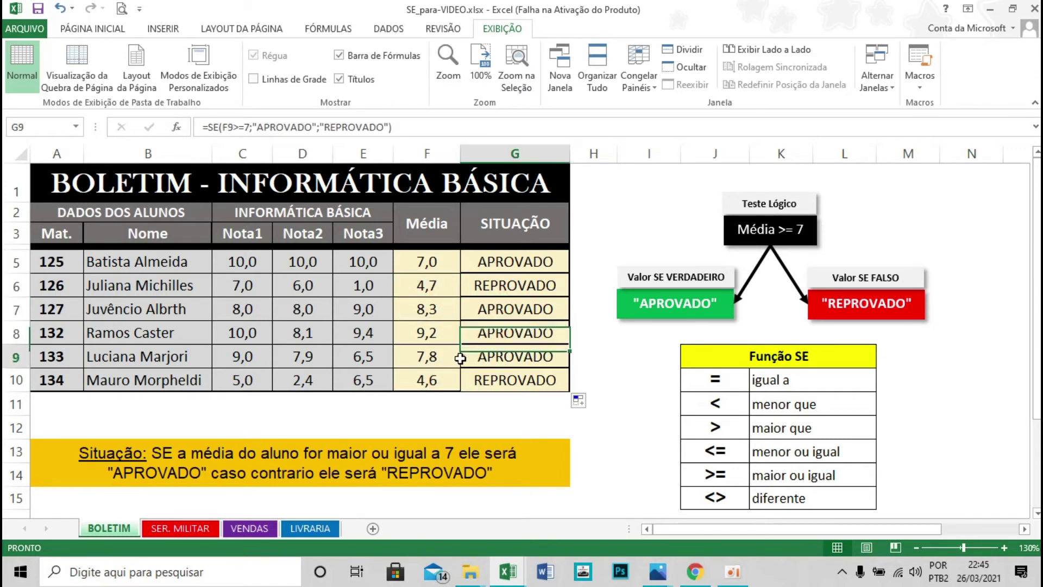
On the SER. MILITAR sheet, clear the existing SERVIÇO MILITAR results in E5:E17
left_click(186, 525)
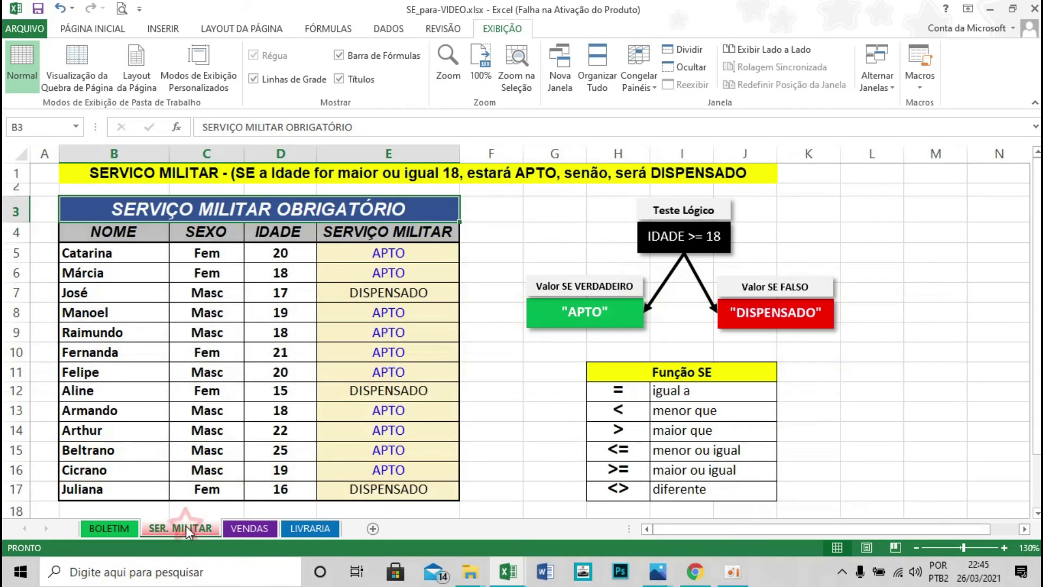
left_click(477, 332)
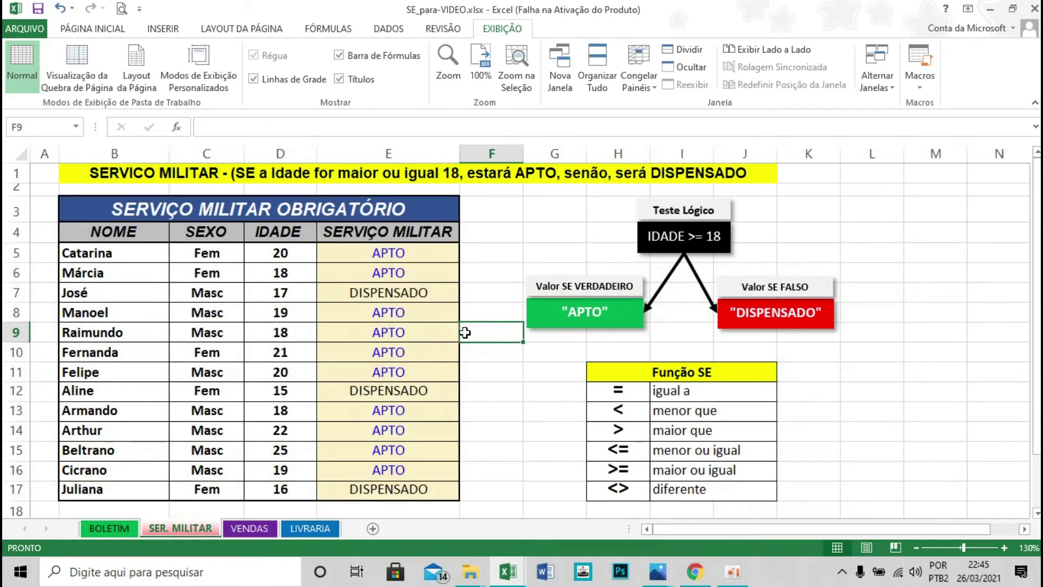
left_click_drag(399, 259, 419, 494)
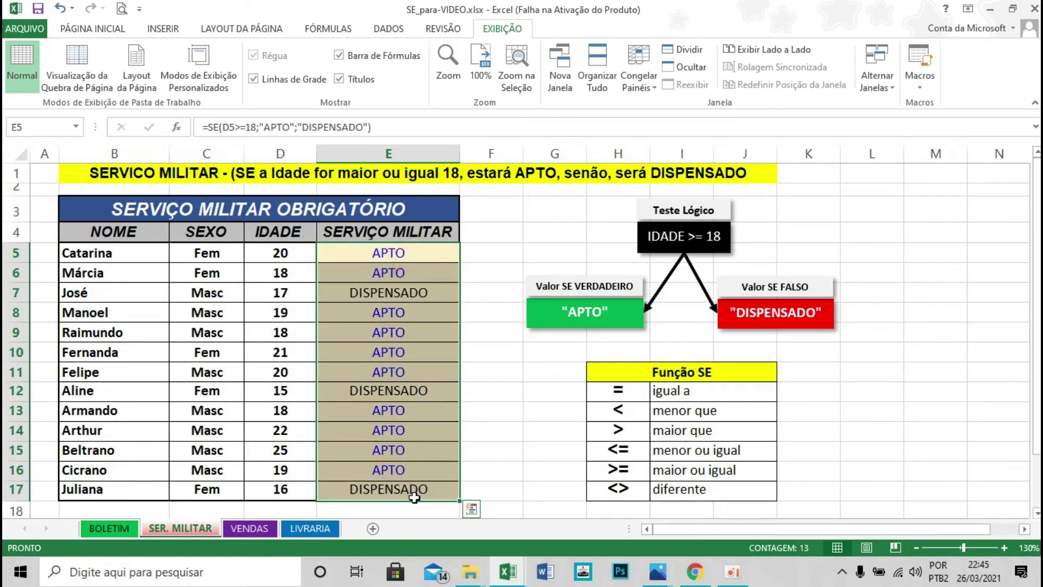
key("Delete")
left_click(361, 372)
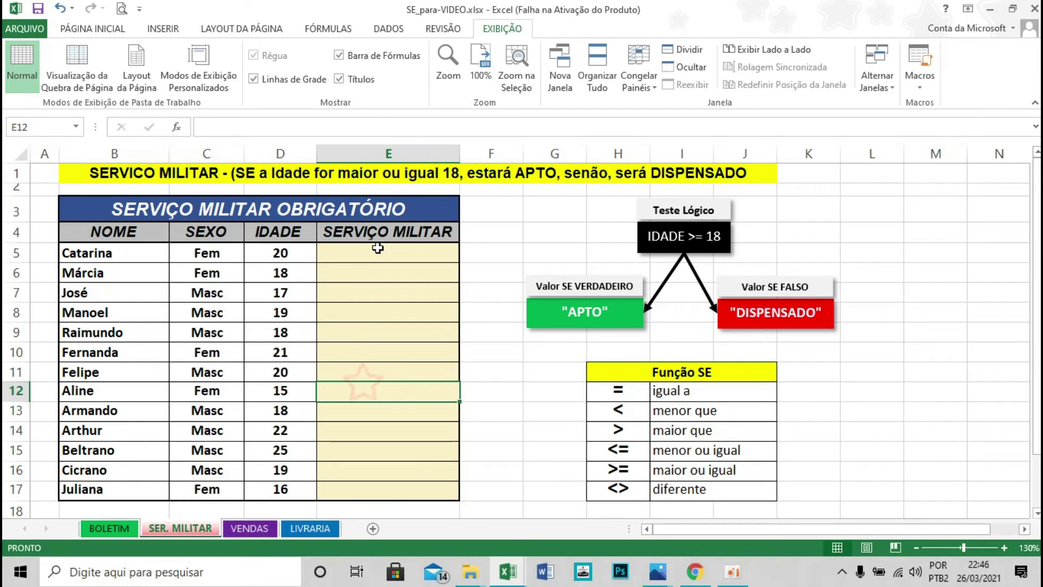
Insert the SE function from the Lógico category into cell E5
left_click(373, 256)
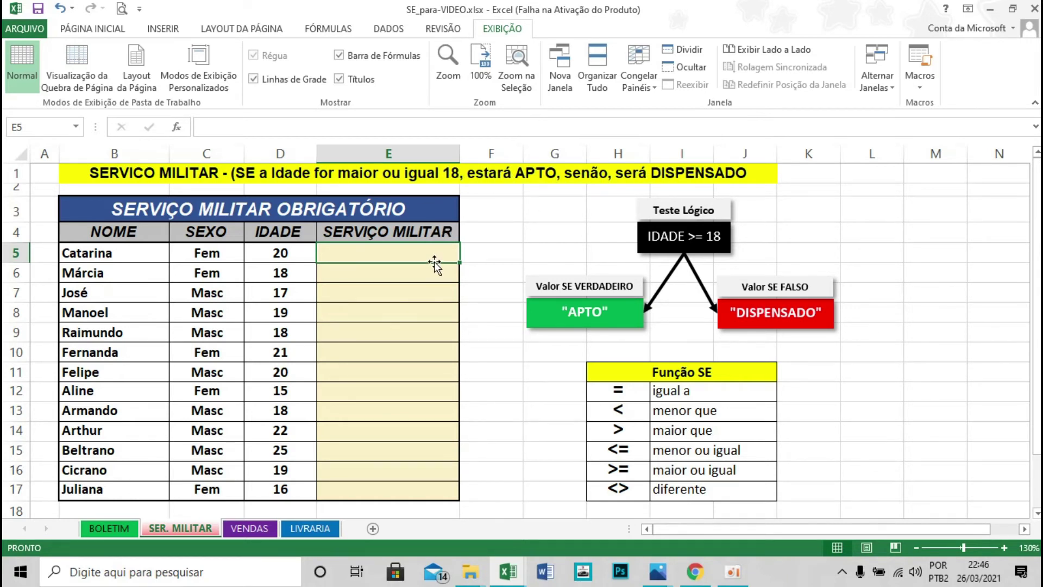
left_click(177, 128)
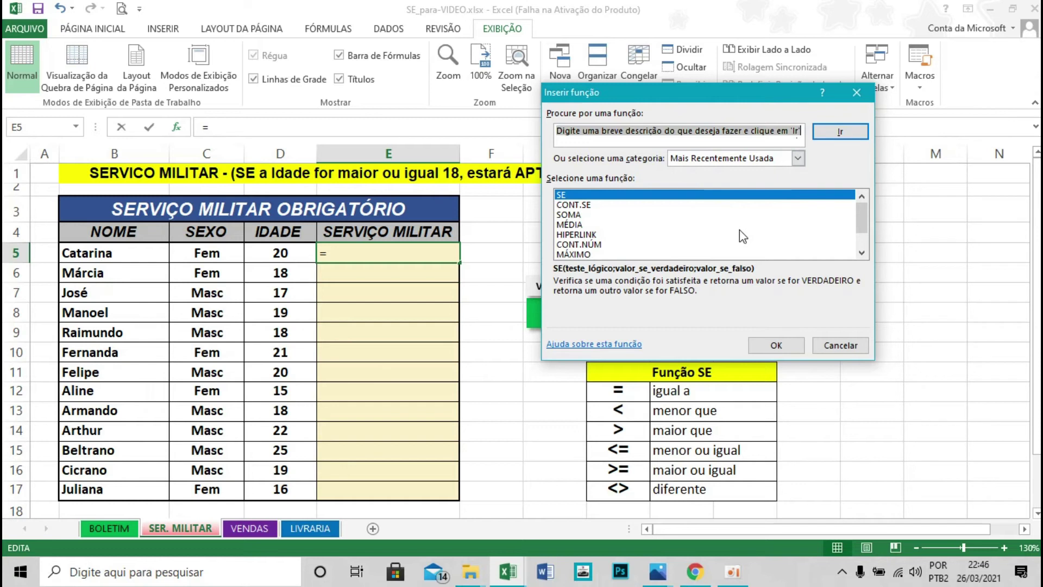
left_click(796, 158)
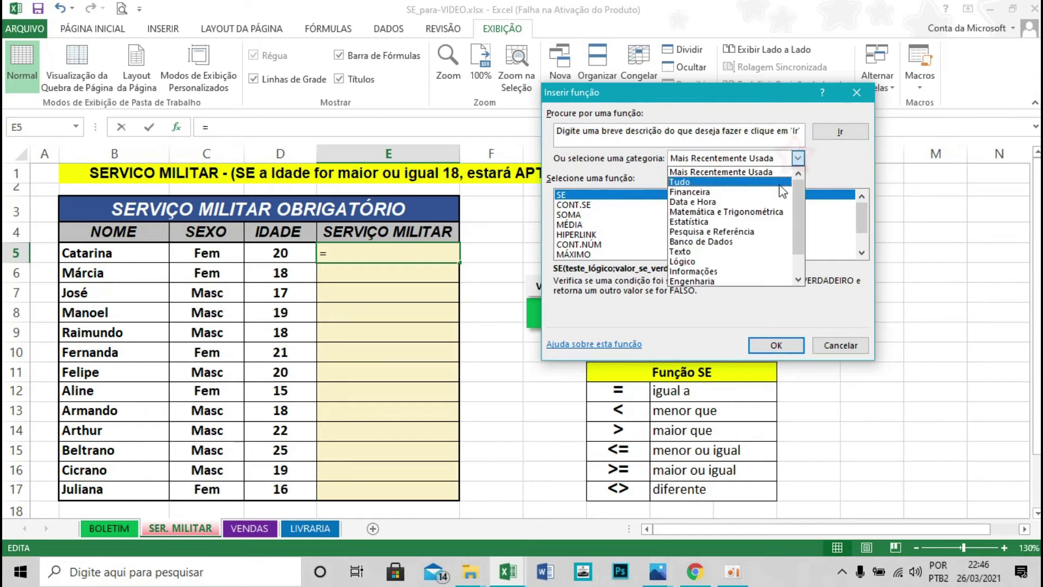
left_click(722, 255)
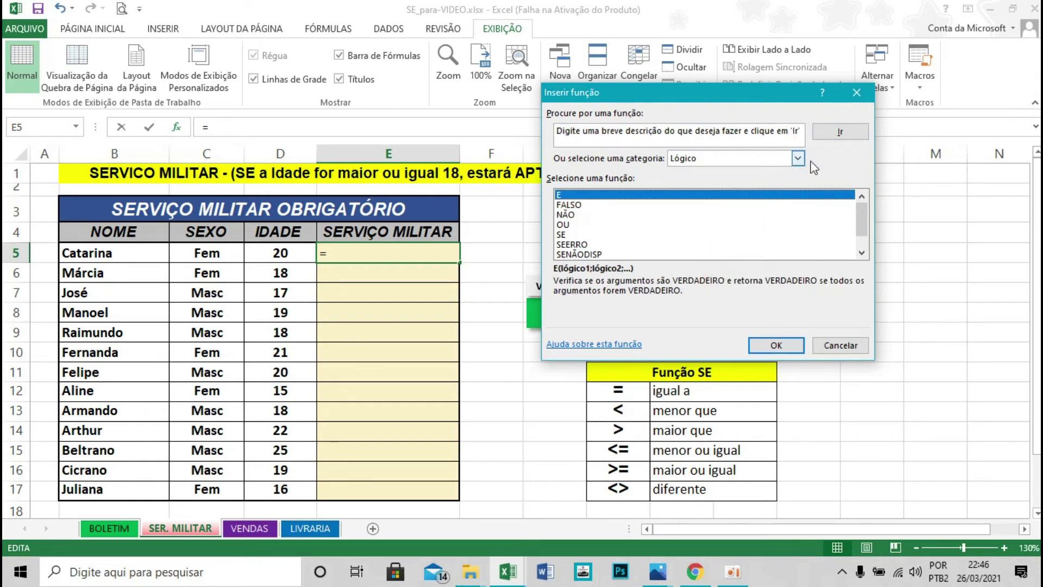
left_click(574, 235)
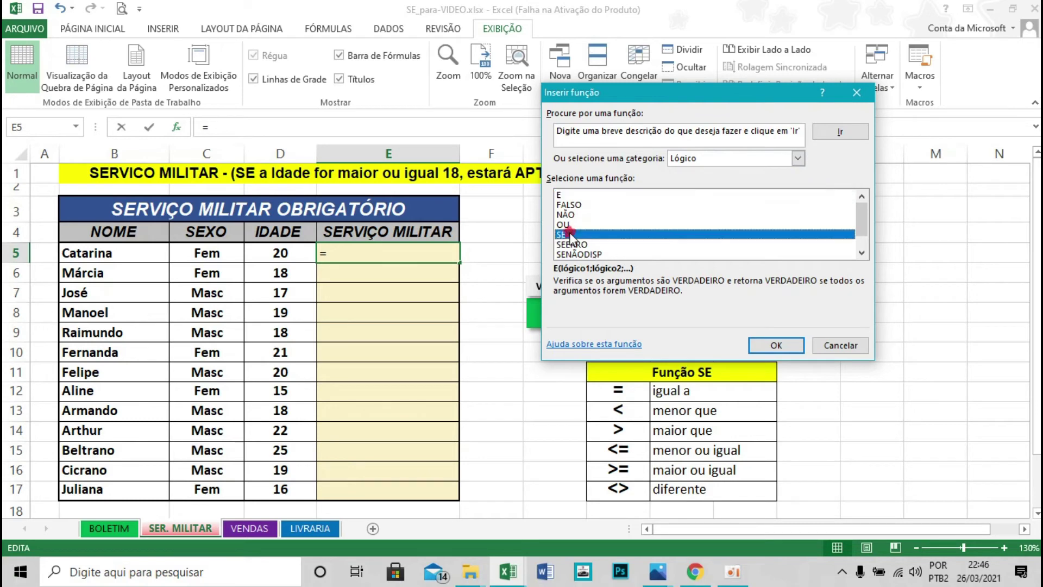
left_click(778, 344)
Set the SE function's logical test to D5>=18, following the age rule in the sheet's heading
left_click_drag(661, 125, 696, 177)
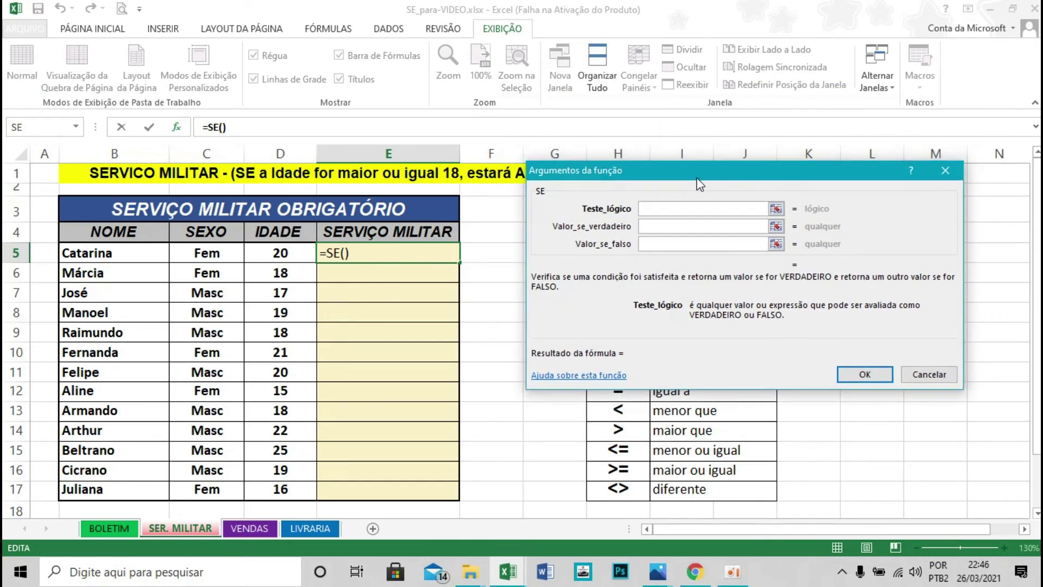
left_click(662, 208)
left_click(660, 227)
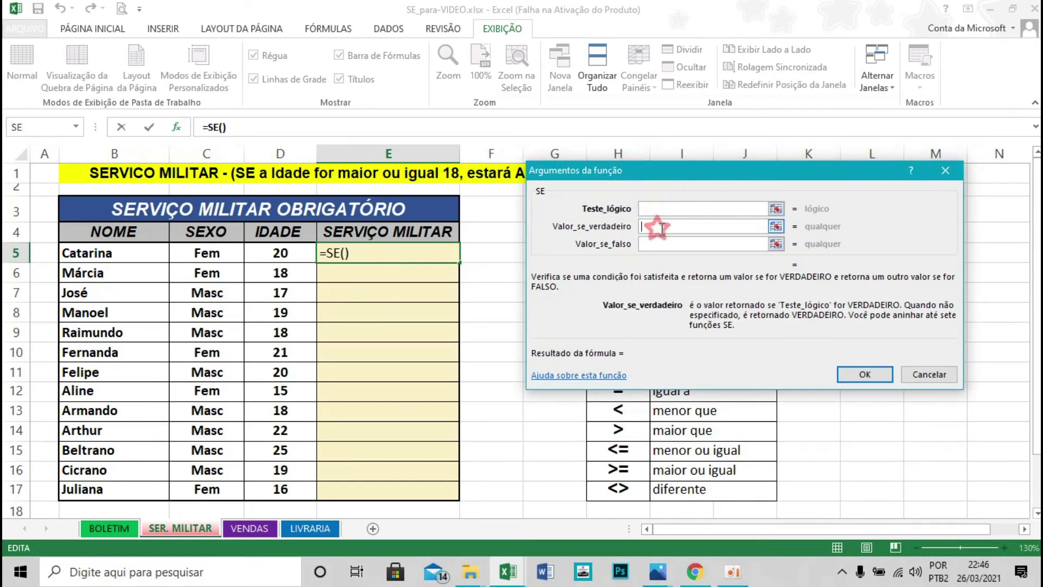
left_click(671, 245)
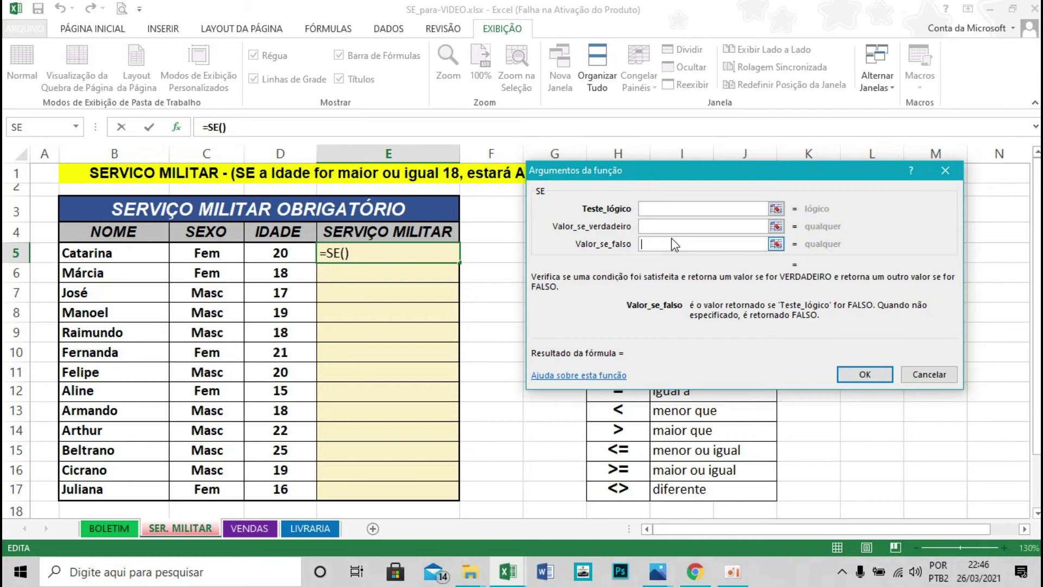
left_click(652, 209)
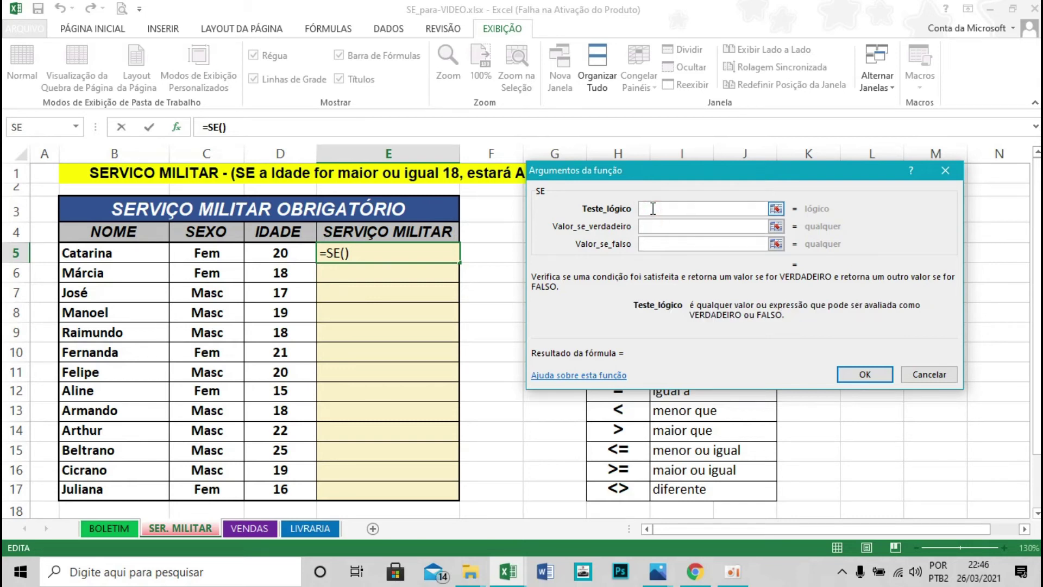
left_click_drag(629, 174, 623, 255)
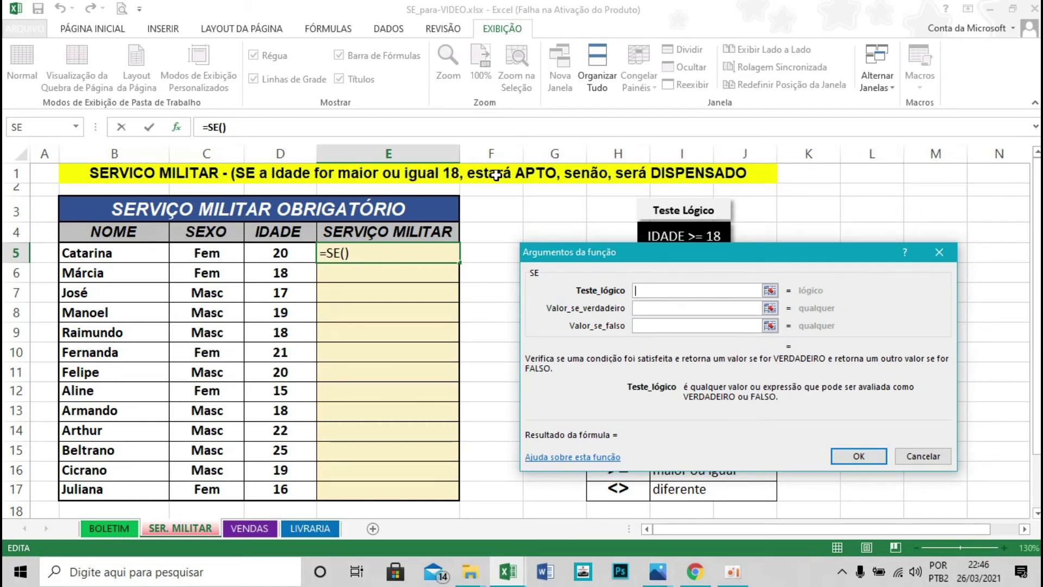
left_click(280, 252)
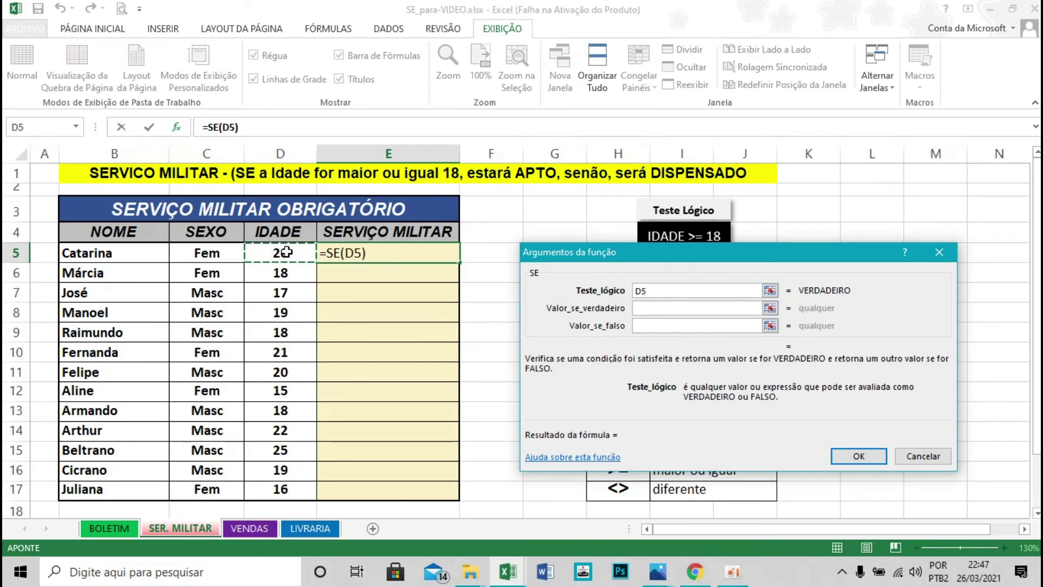
type(">")
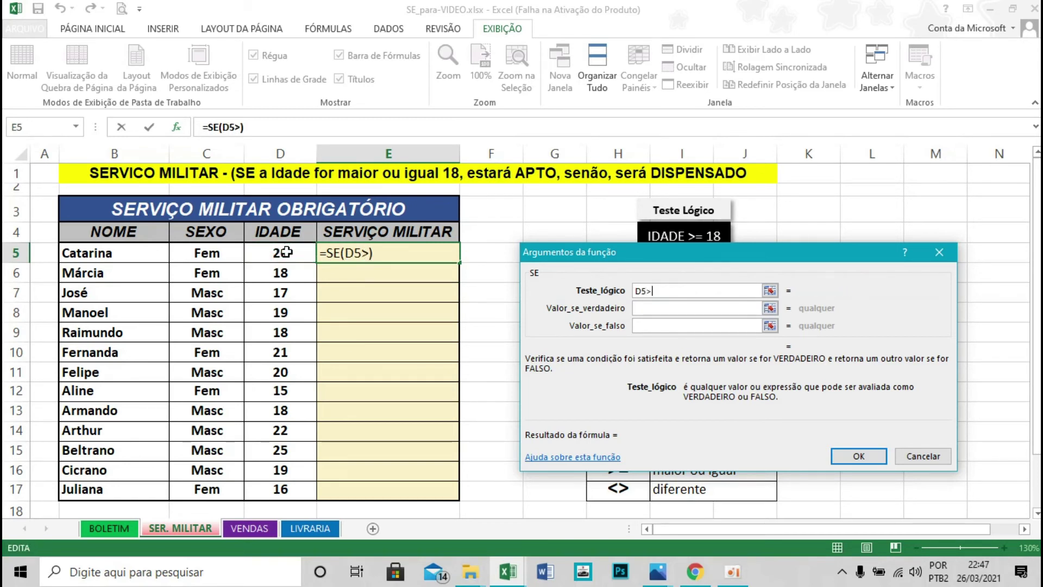
type("=18")
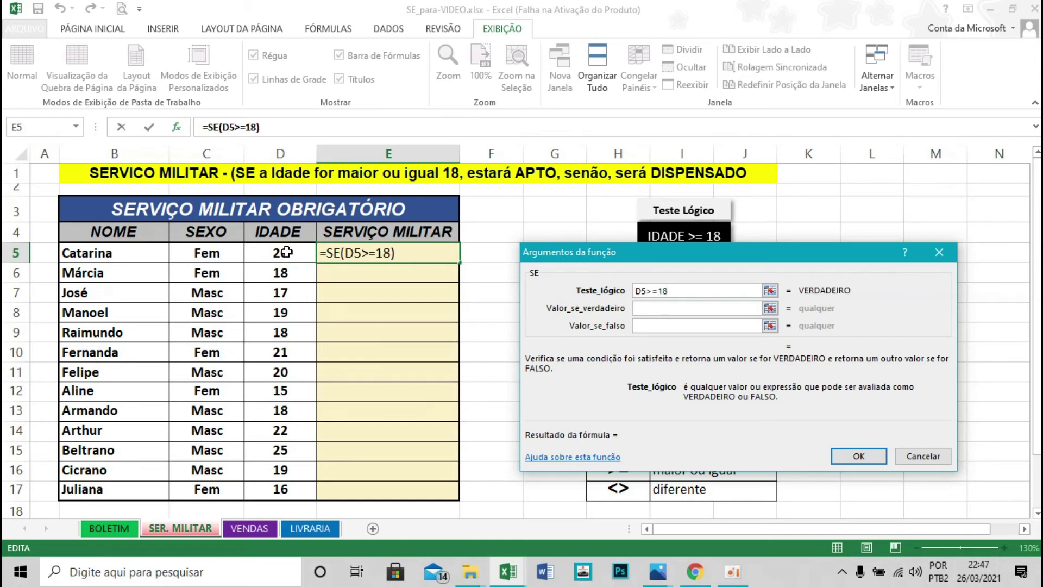
Complete the E5 function with "APTO" as the value if true and "DESPENSADO" as the value if false, then check the age in D5
left_click(709, 309)
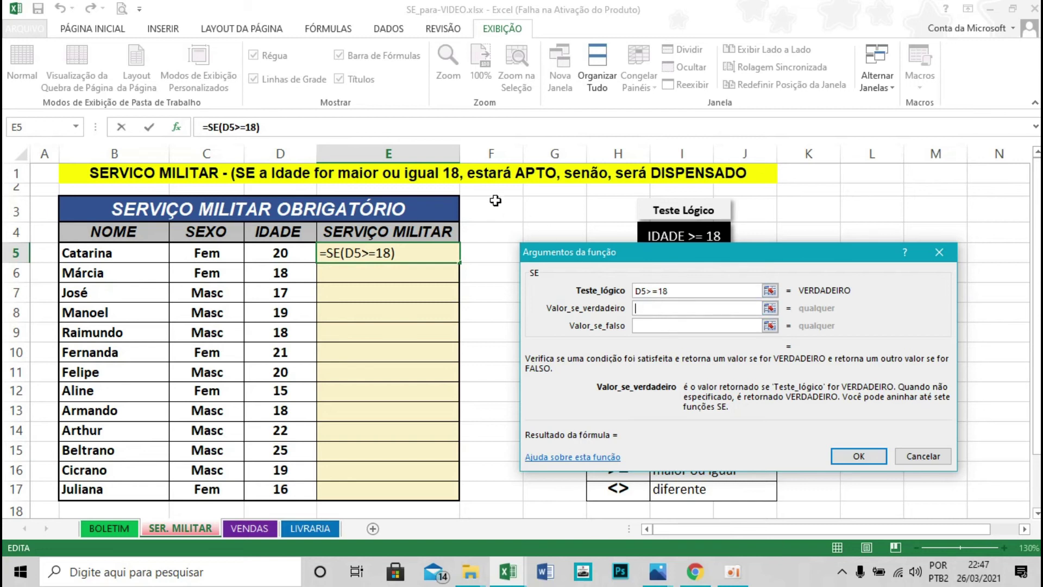
type("APTO")
left_click(700, 324)
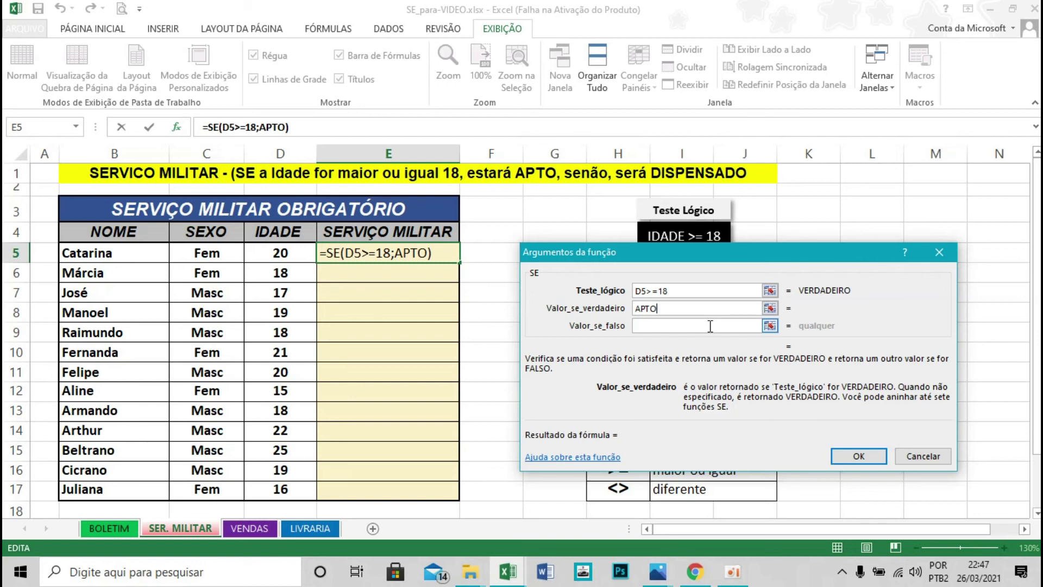
left_click(664, 322)
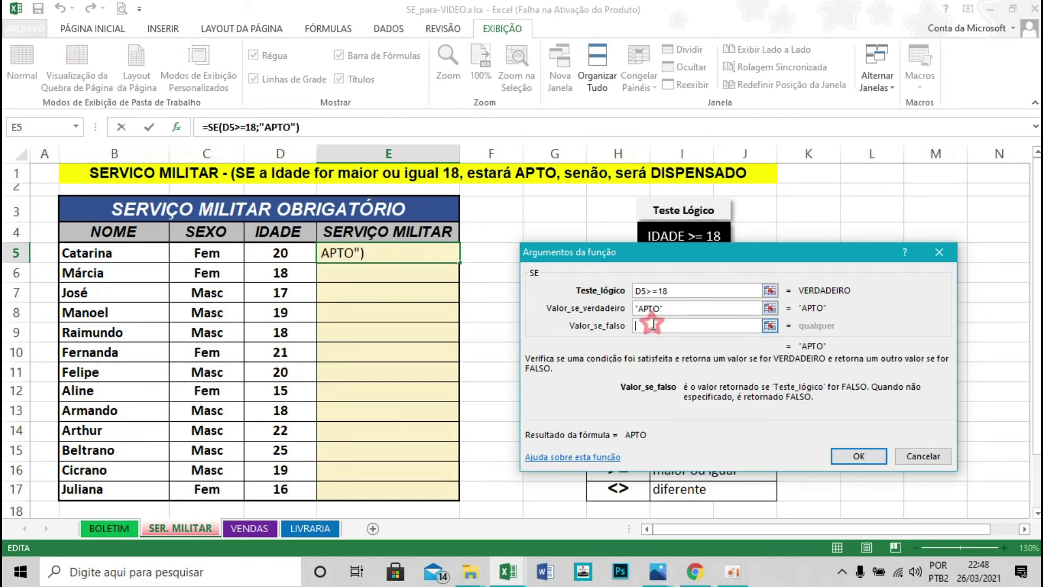
type("DESPENSADO")
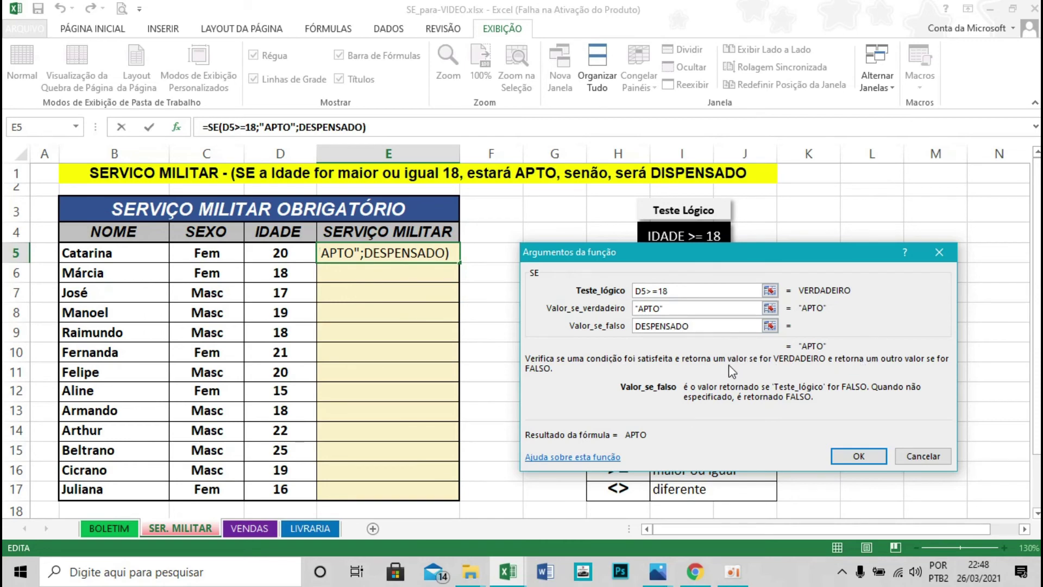
left_click(856, 456)
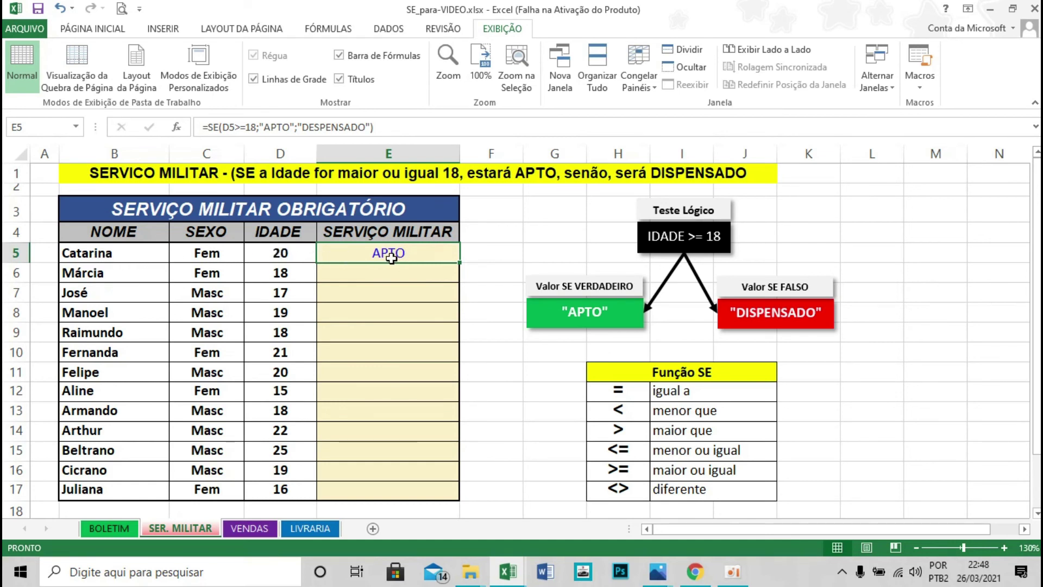
left_click(277, 256)
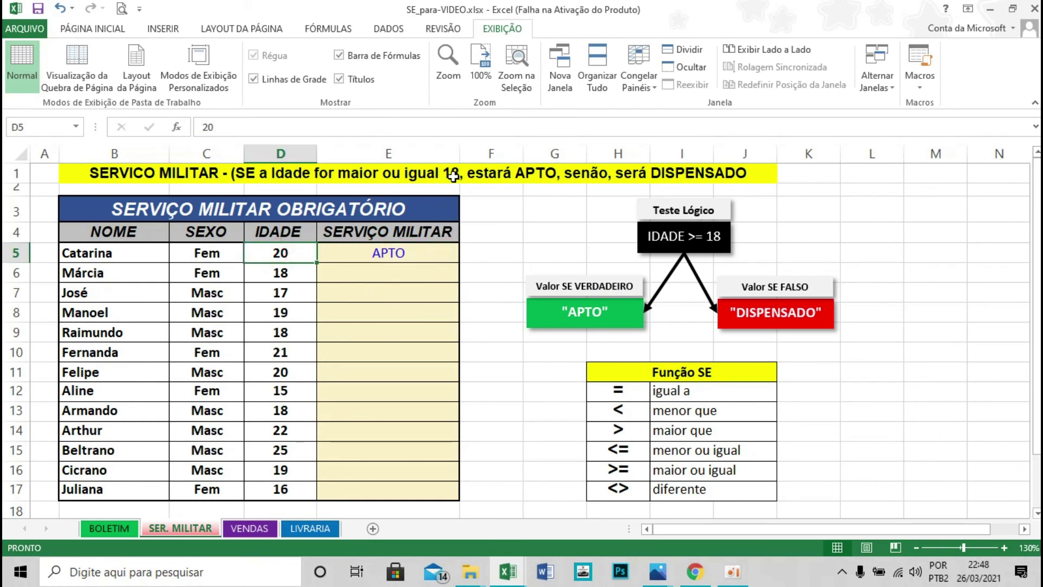
Test the E5 formula by setting the age in D5 first to 17 and finally to 18
type("17")
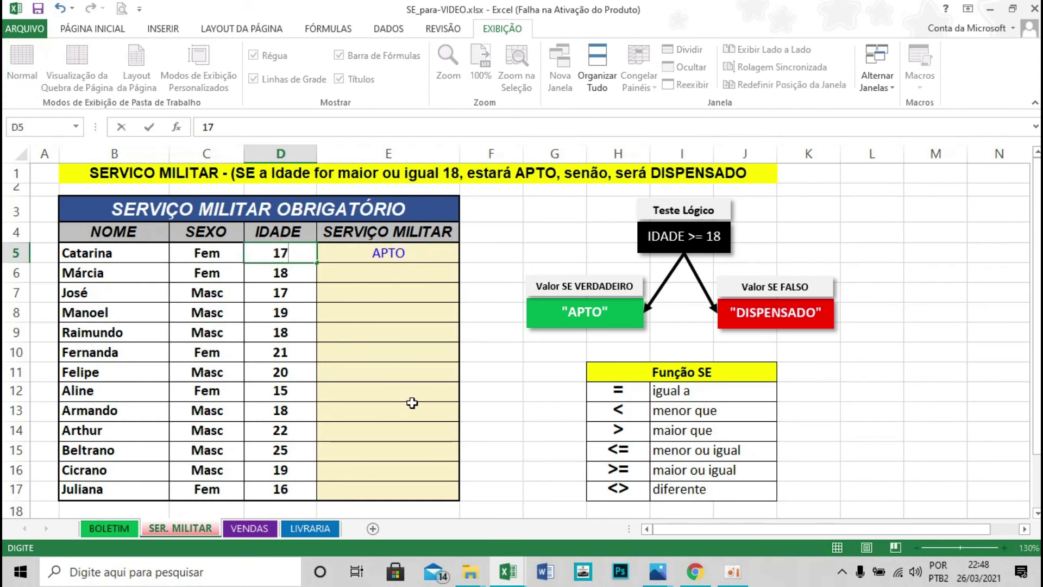
key("Return")
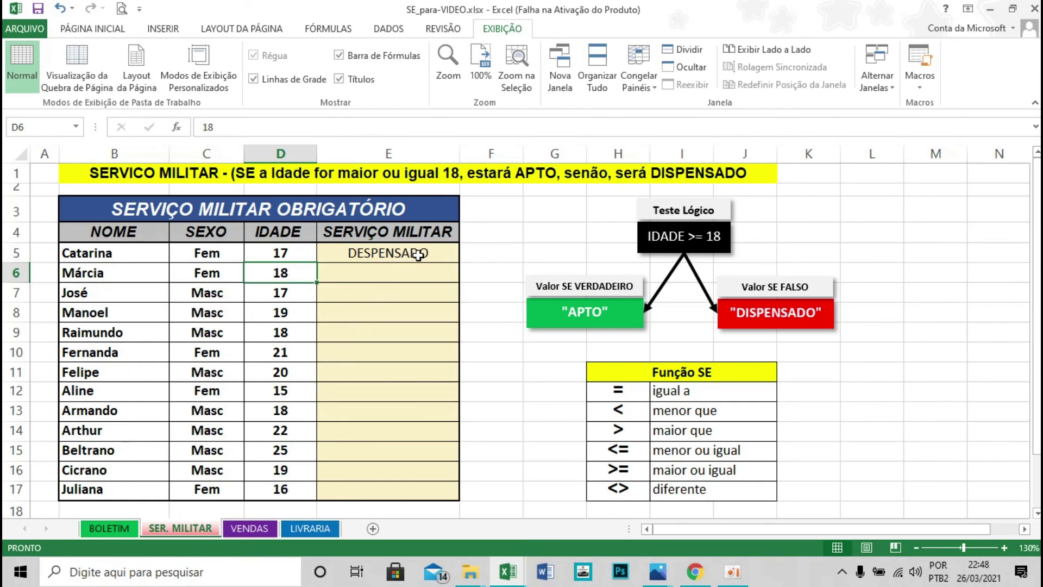
left_click(275, 256)
type("1")
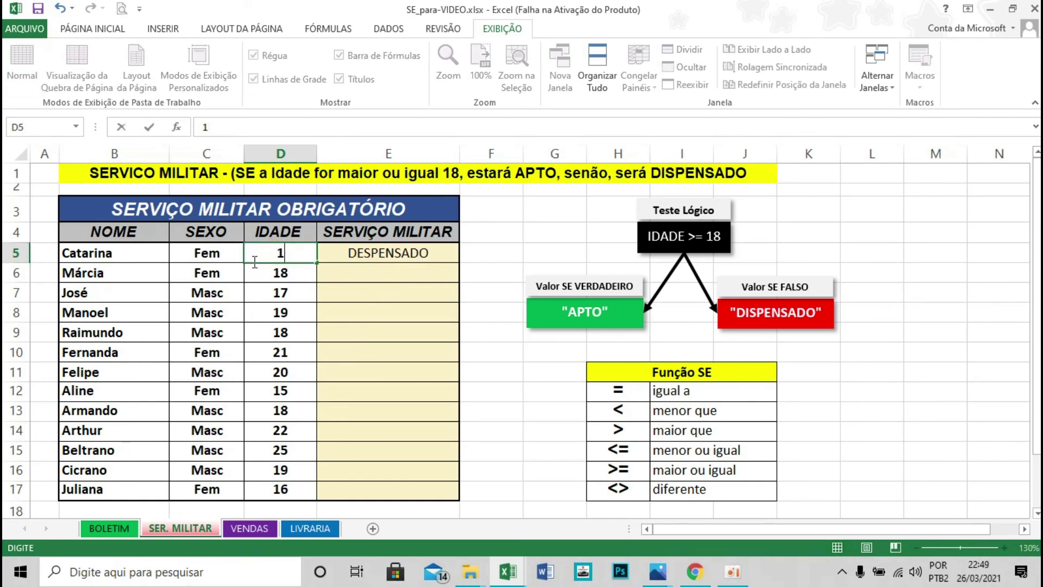
type("8")
key("Return")
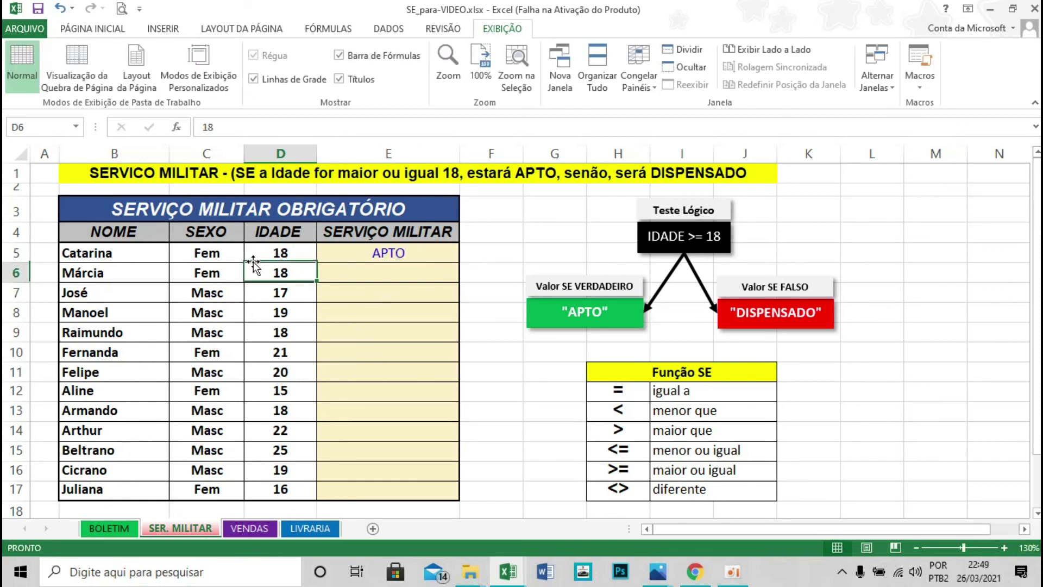
Fill the SE formula from E5 down to E17 and check the results against the ages in column D
left_click(402, 257)
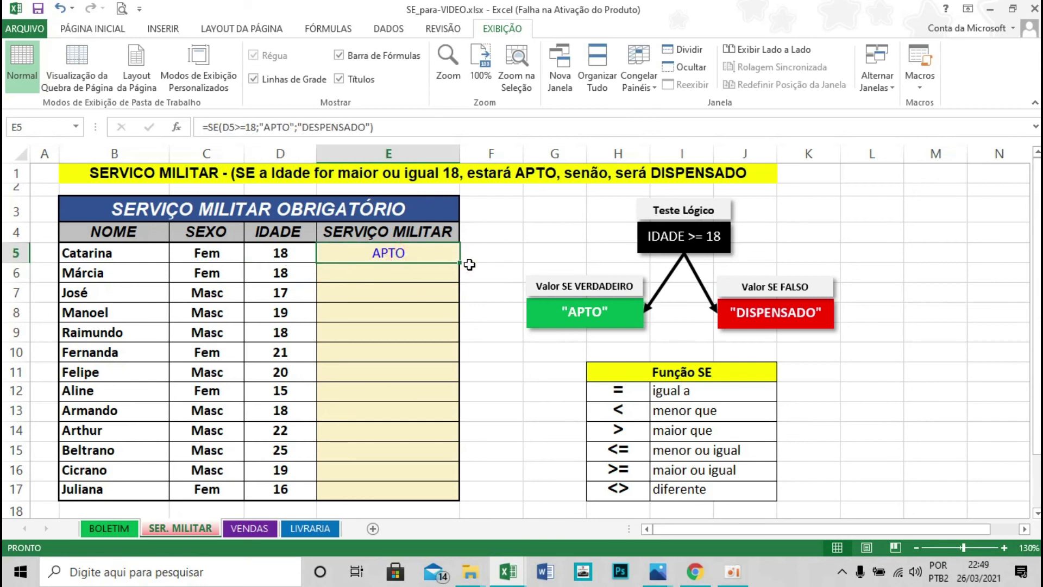
left_click_drag(462, 264, 462, 494)
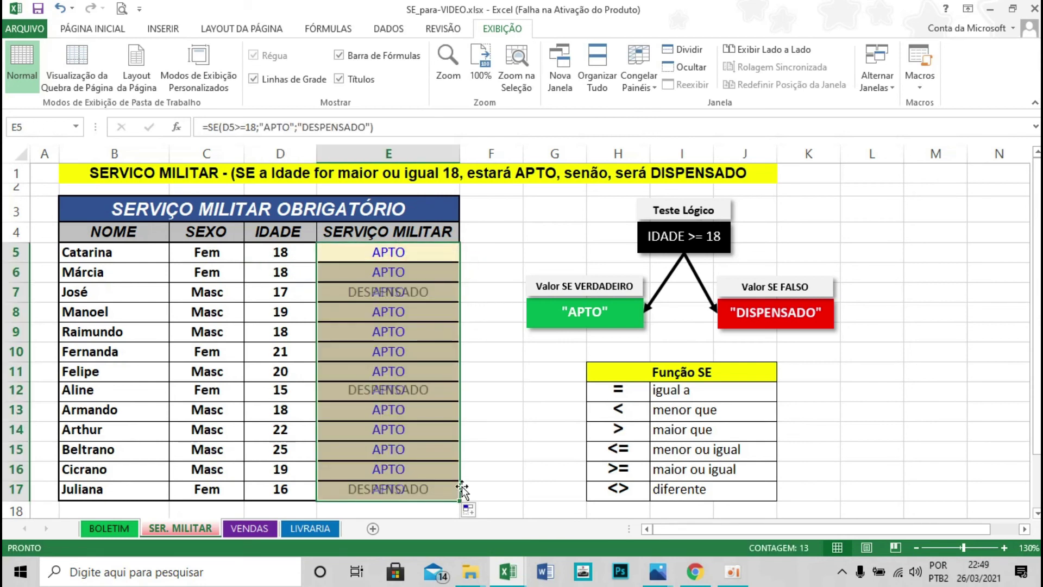
left_click(251, 291)
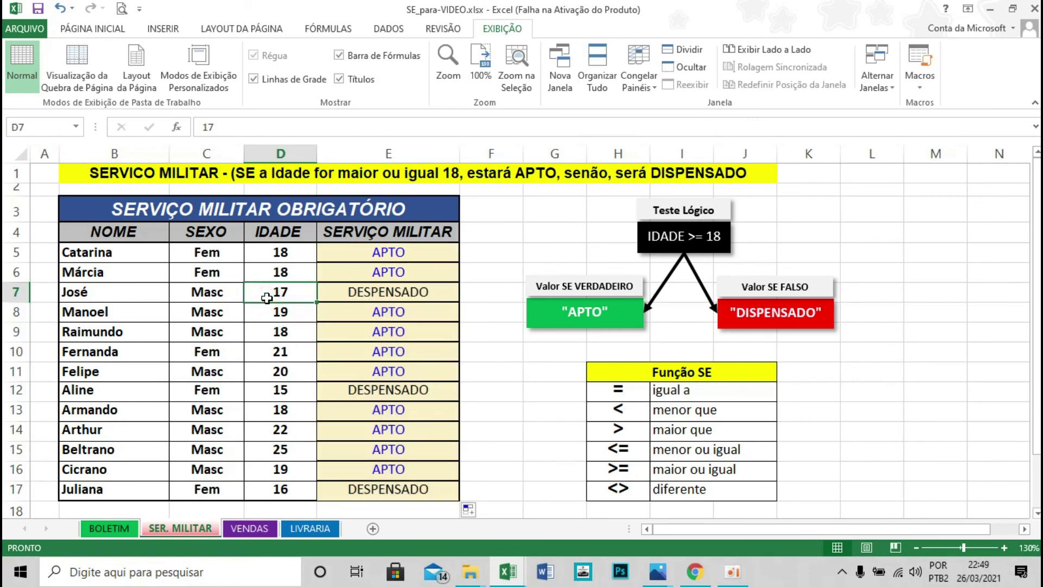
left_click(281, 390)
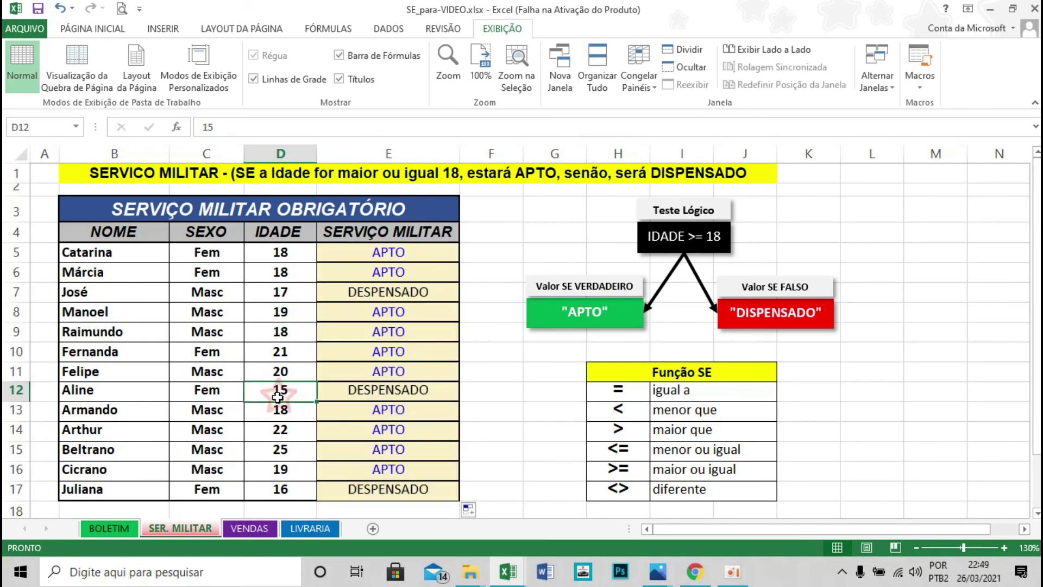
left_click(280, 492)
left_click_drag(280, 469, 383, 418)
left_click_drag(383, 372, 280, 311)
left_click_drag(389, 272, 279, 252)
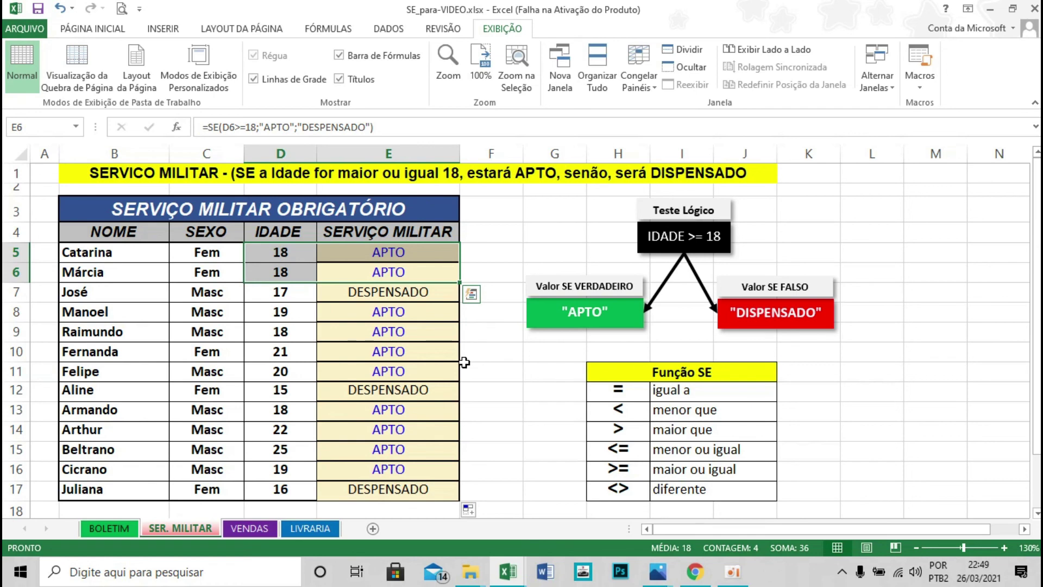
Examine the Situação column on the VENDAS sheet and the SITUAÇÃO ESTOQUE formula in H6 on the LIVRARIA sheet
left_click(251, 526)
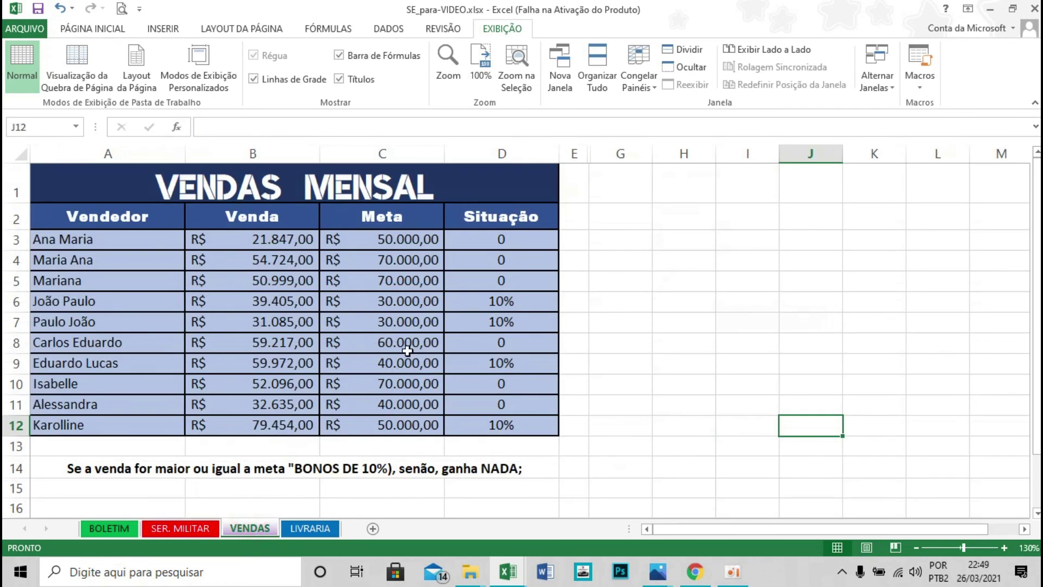
left_click(483, 263)
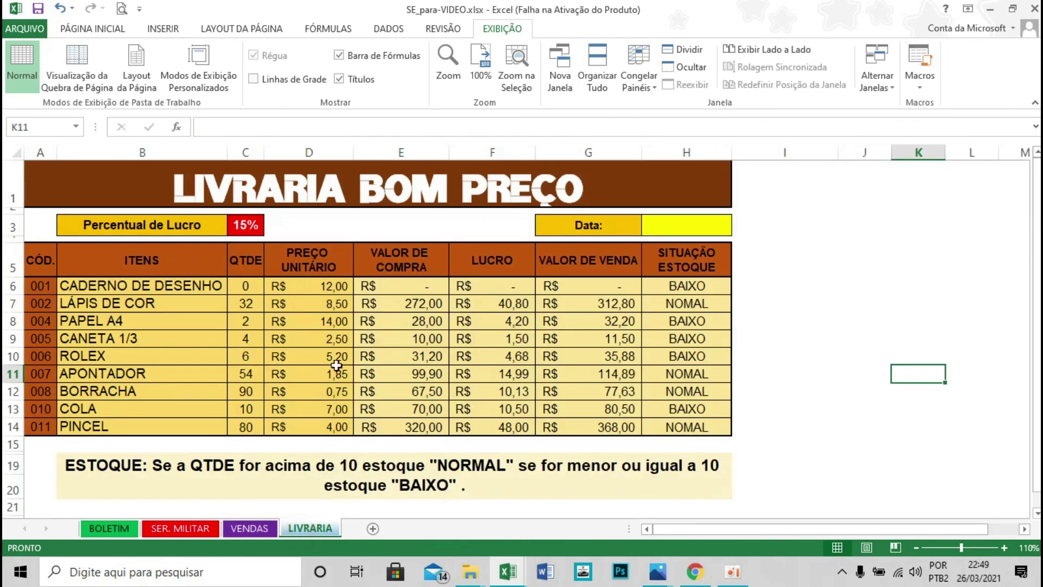
left_click(672, 282)
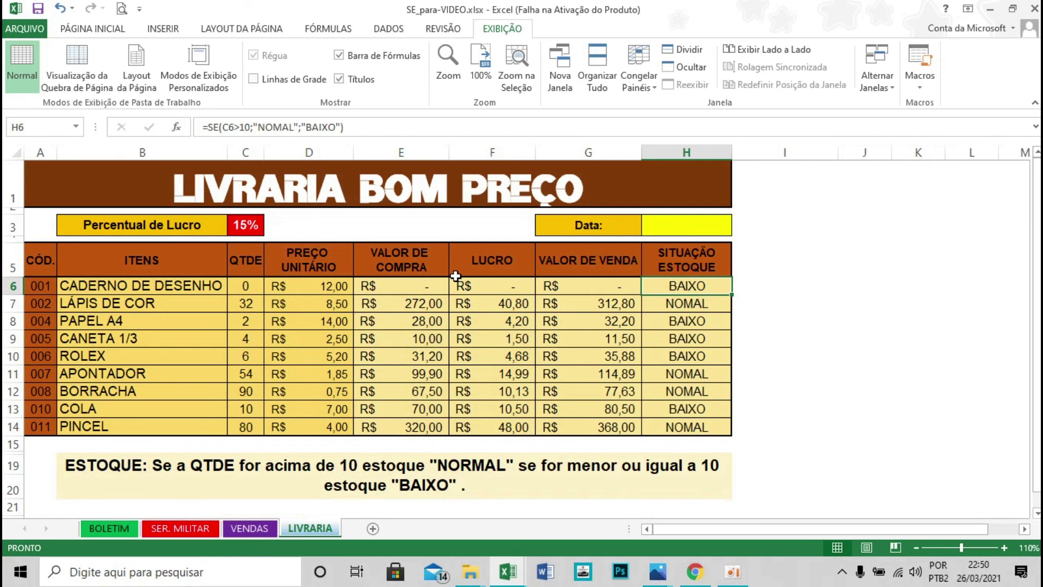